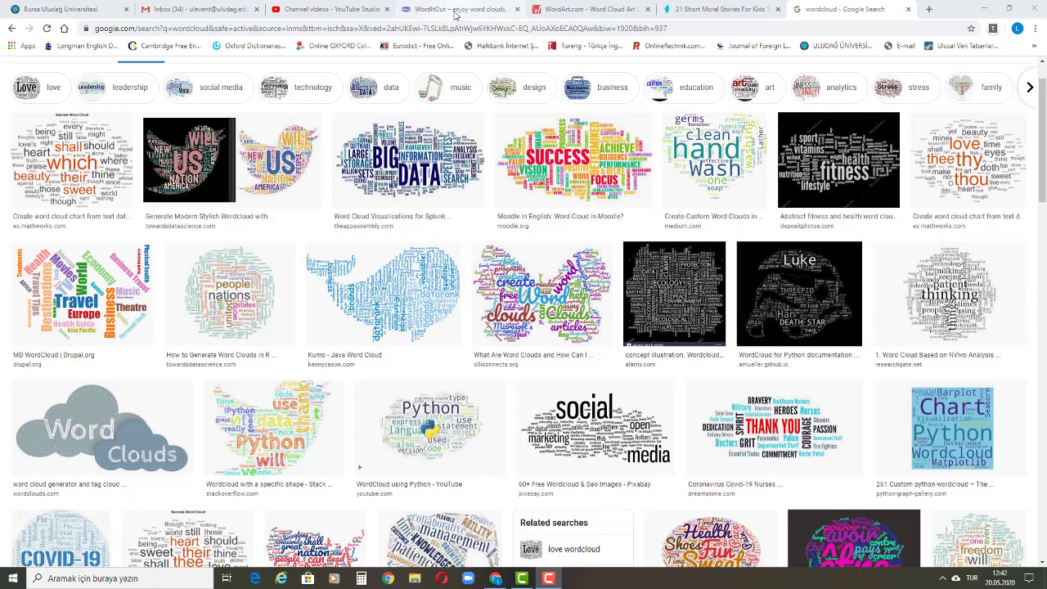
Step: Open WordItOut's Create word clouds page at worditout.com/word-cloud/create with an empty Original text box
left_click(455, 10)
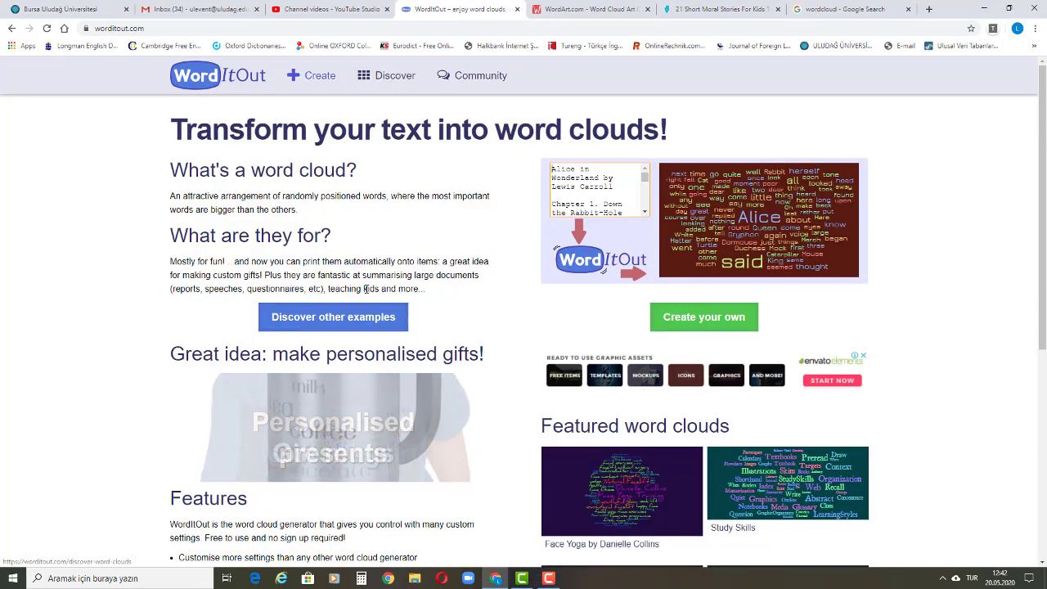
left_click(134, 30)
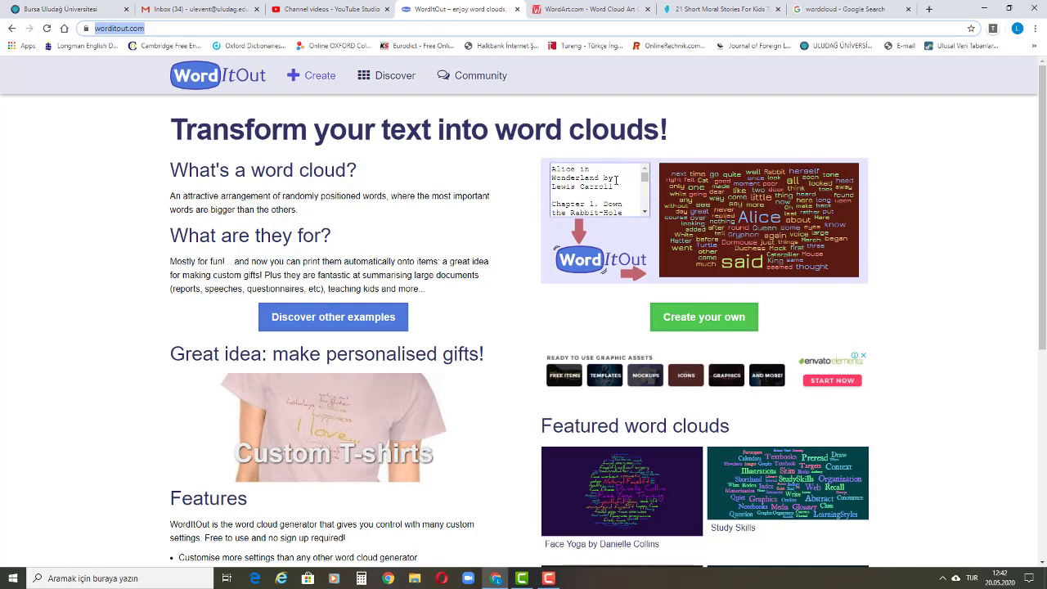
left_click(687, 319)
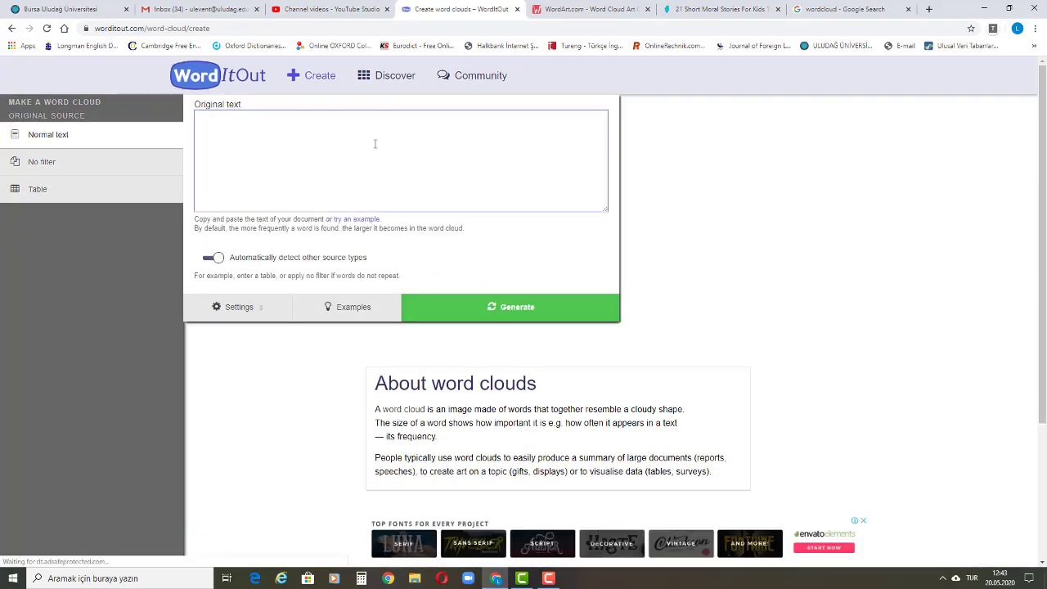
Step: Copy both paragraphs of The Cows And The Tiger story from MomJunction
left_click(710, 11)
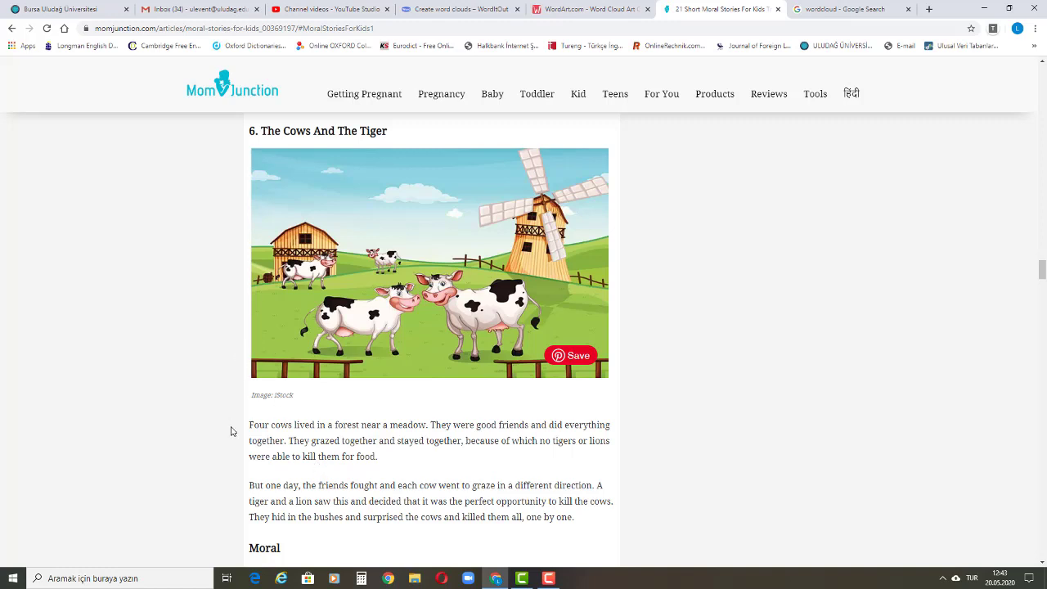
left_click_drag(248, 427, 593, 519)
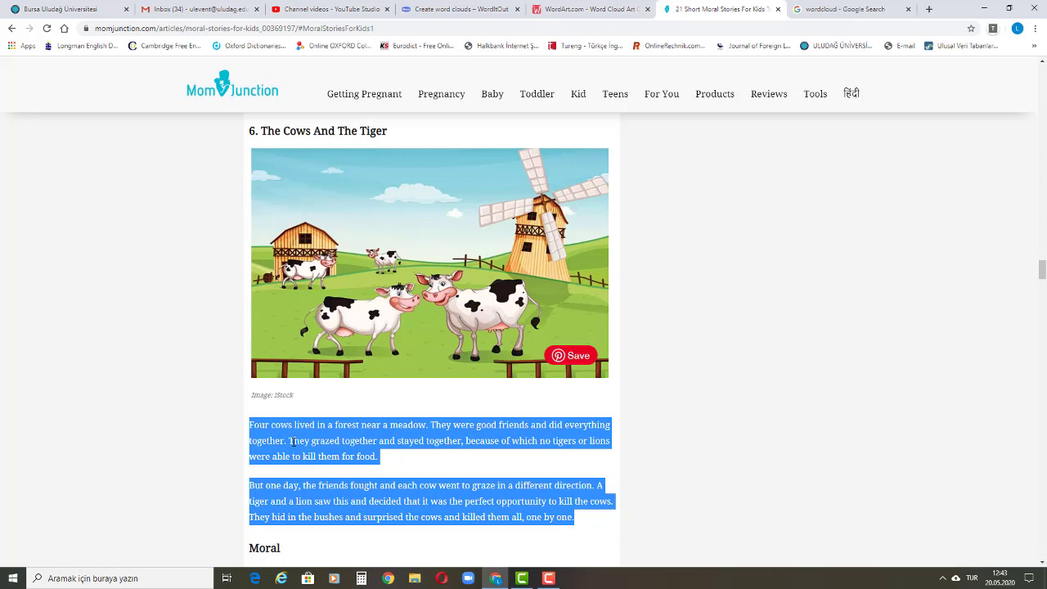
scroll(292, 442, "down", 1)
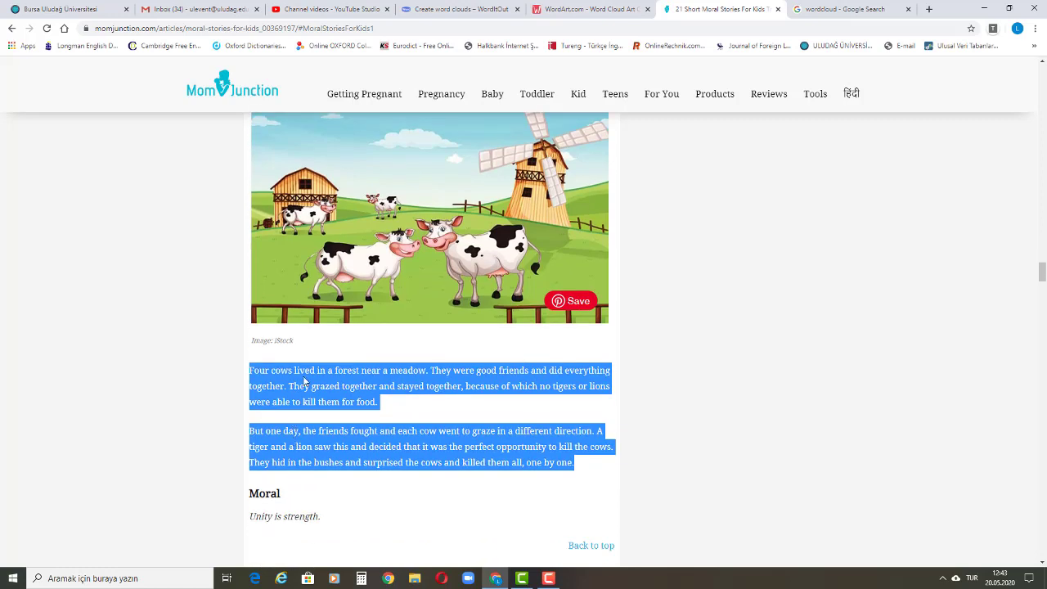
right_click(304, 378)
left_click(322, 385)
Step: Paste the cow story into WordItOut's Original text box
left_click(431, 10)
left_click(209, 123)
right_click(209, 121)
left_click(233, 205)
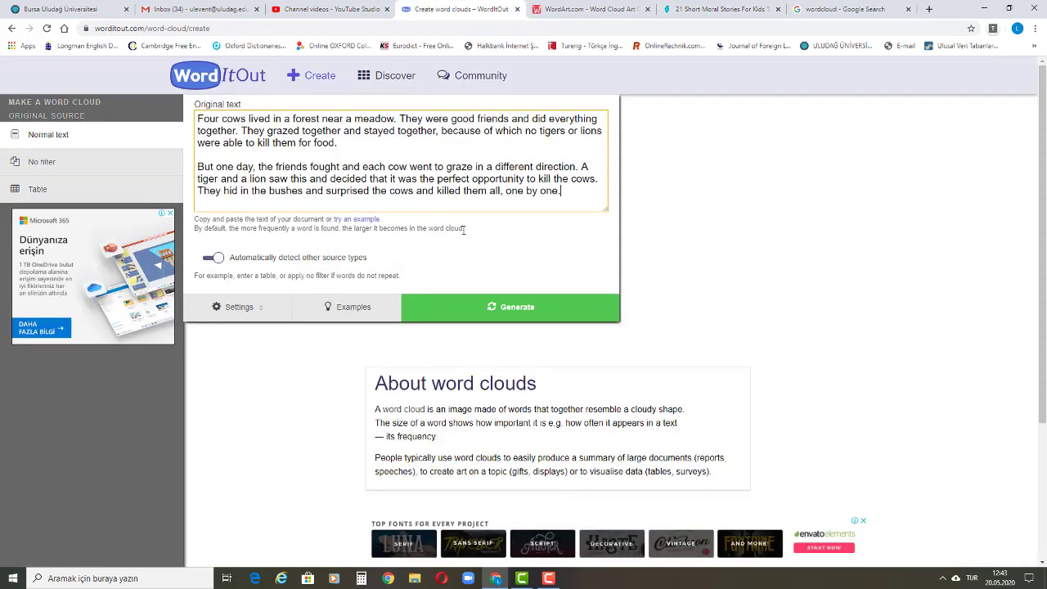
left_click(139, 186)
left_click(63, 137)
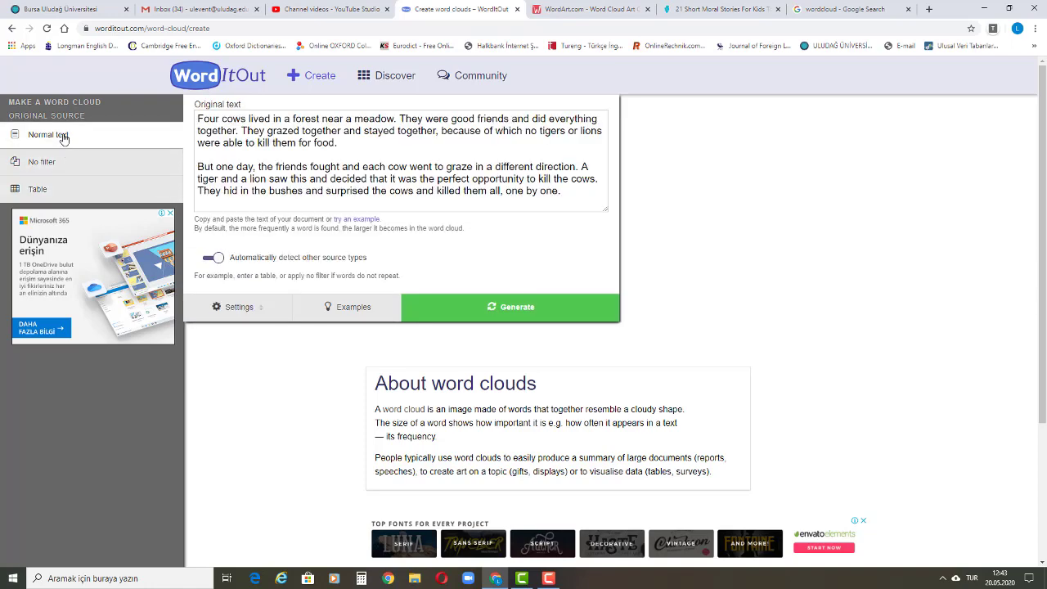
left_click(58, 161)
left_click(50, 186)
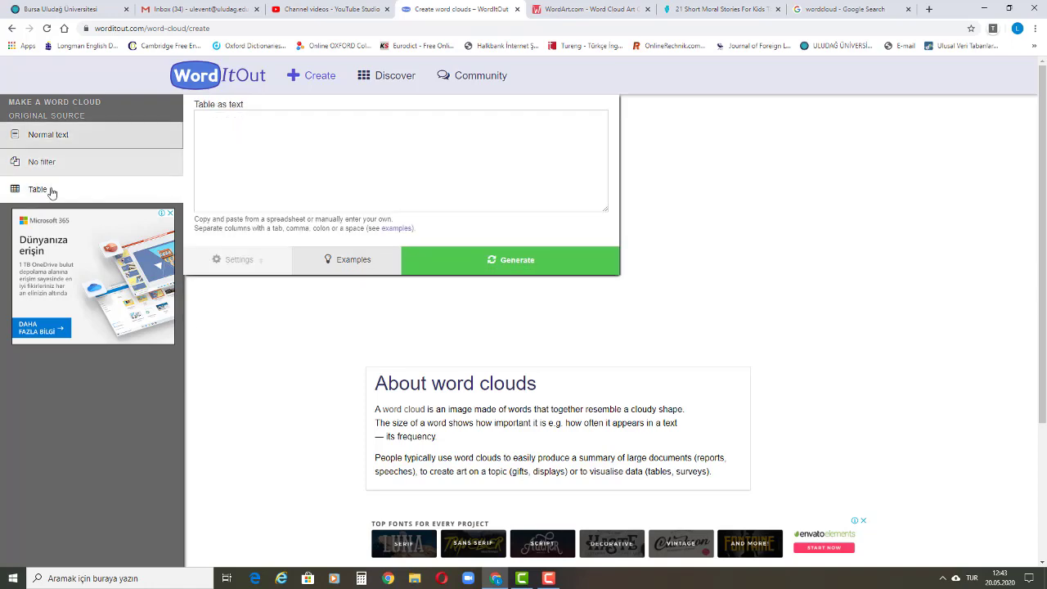
left_click(342, 260)
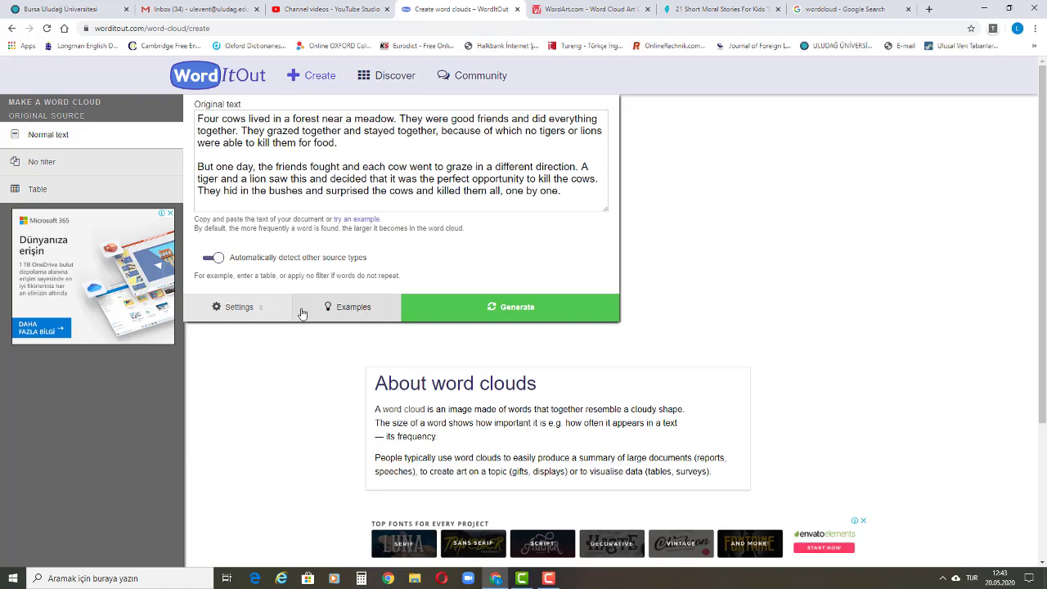
left_click(241, 308)
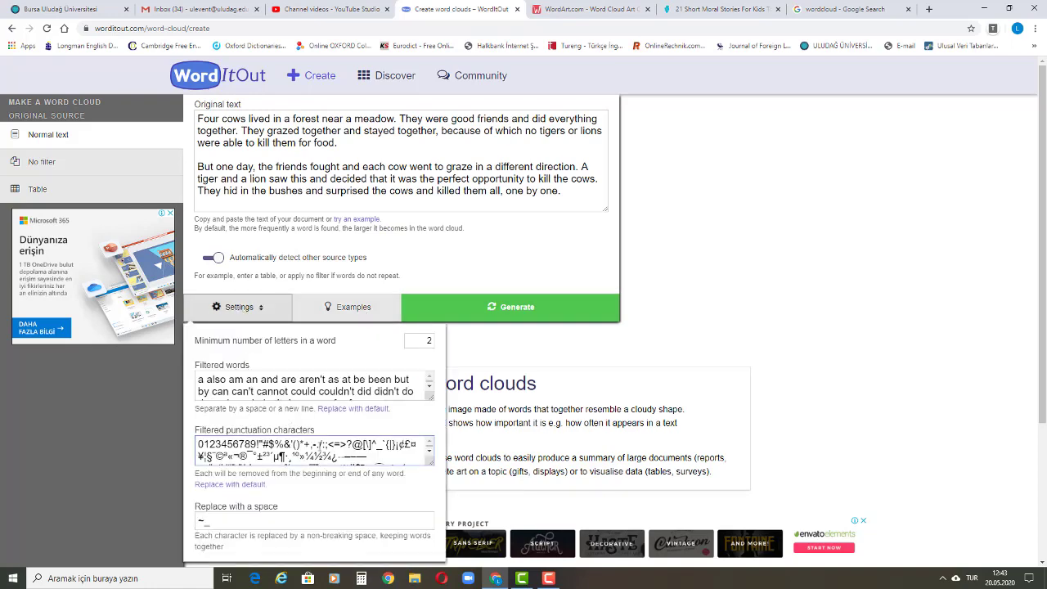
scroll(263, 489, "down", 1)
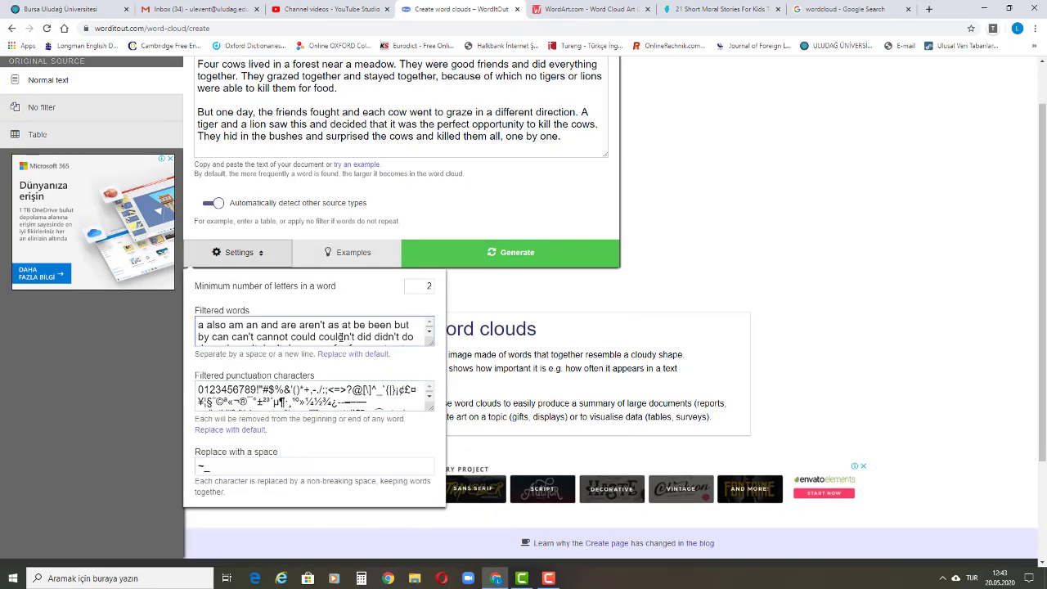
scroll(393, 426, "up", 1)
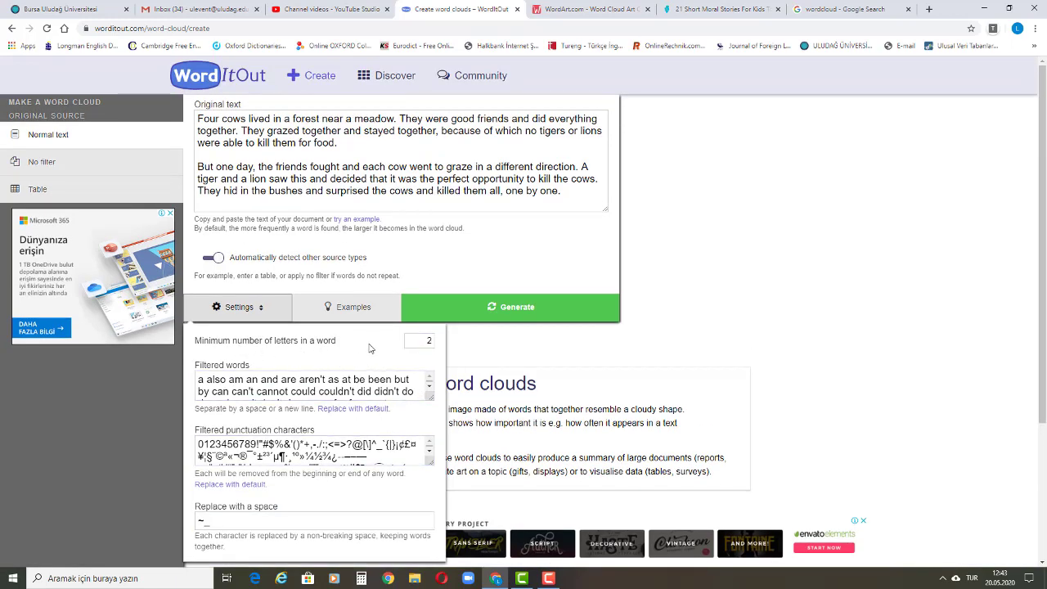
left_click(351, 315)
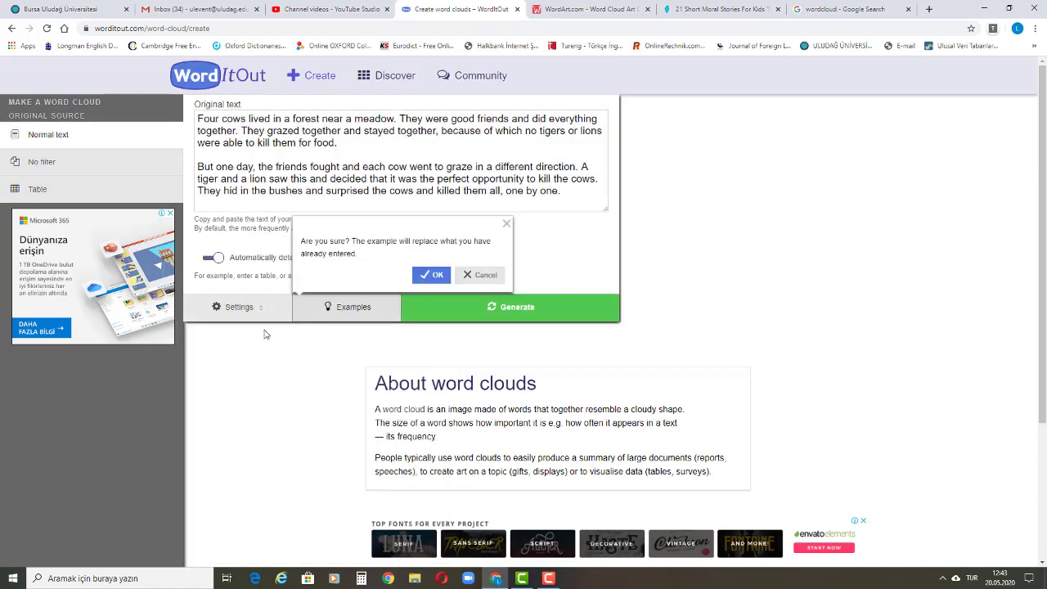
left_click(472, 276)
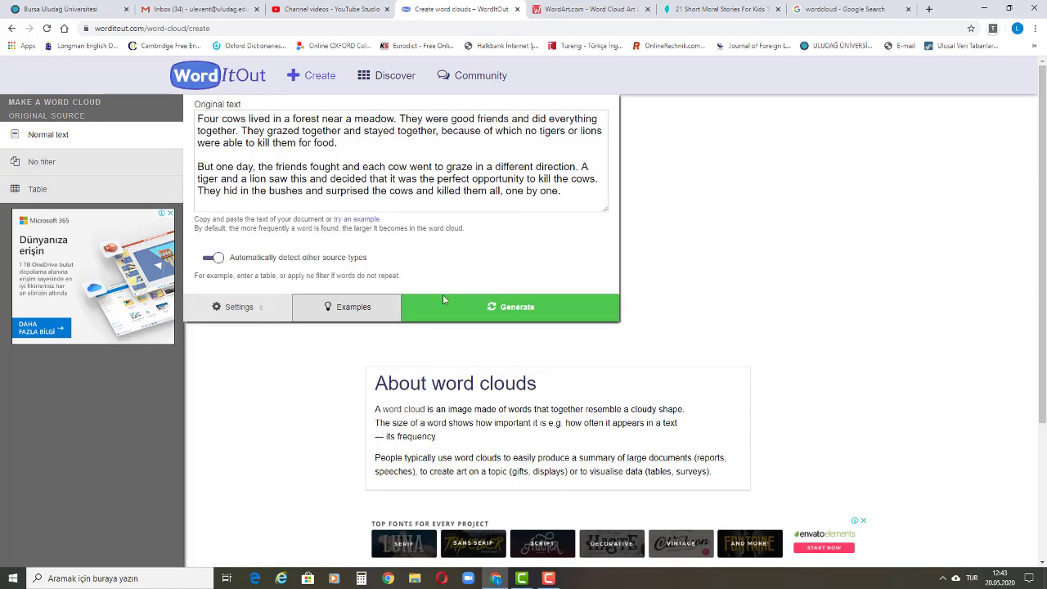
Step: Generate the cow-story cloud and regenerate it repeatedly until it shows dark words on light blue
left_click(518, 315)
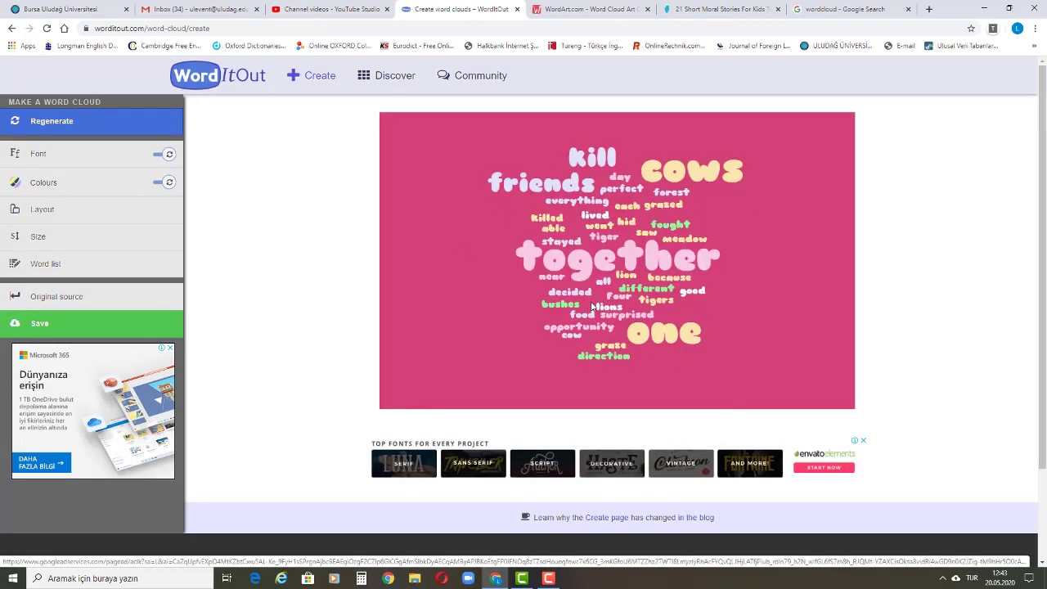
left_click(49, 159)
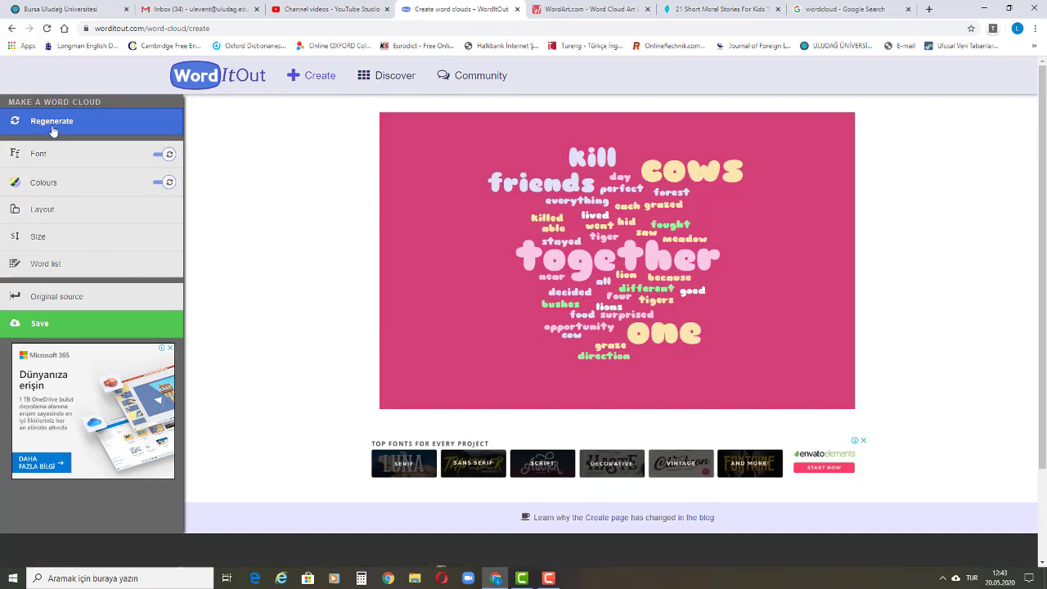
left_click(51, 122)
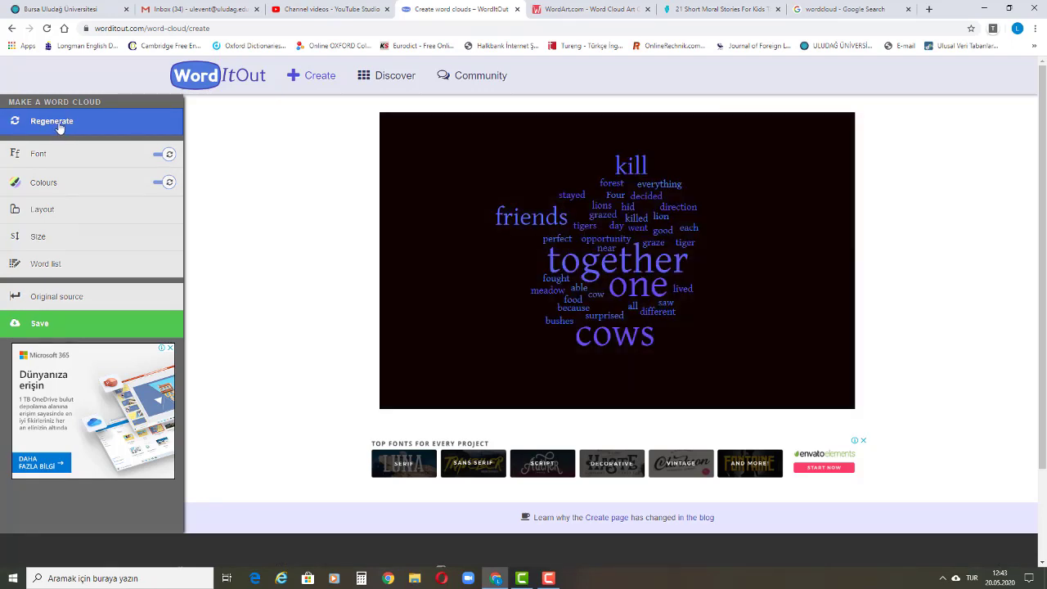
left_click(59, 128)
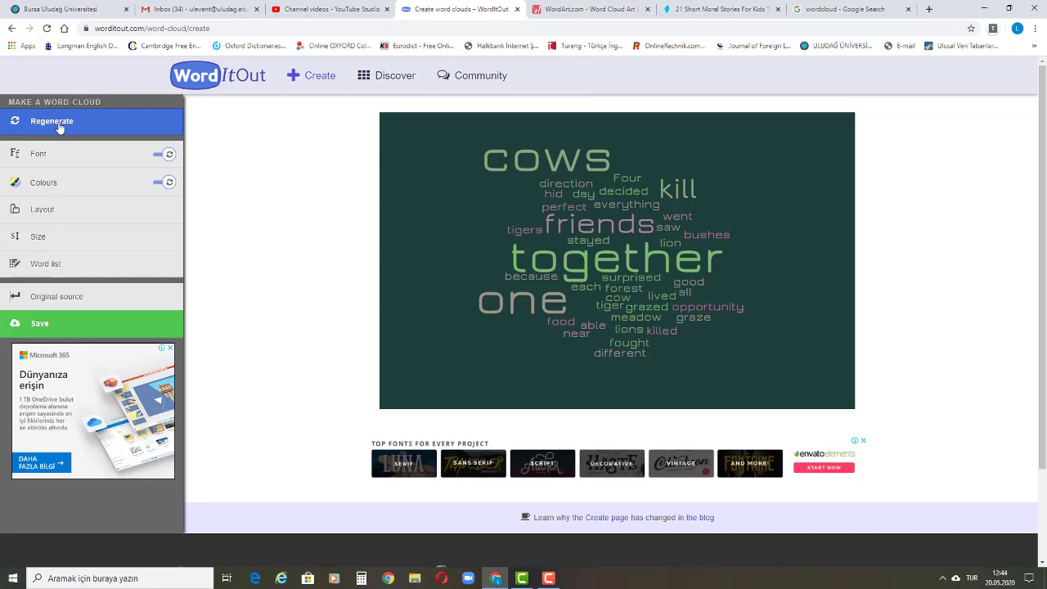
left_click(59, 128)
left_click(59, 127)
left_click(59, 128)
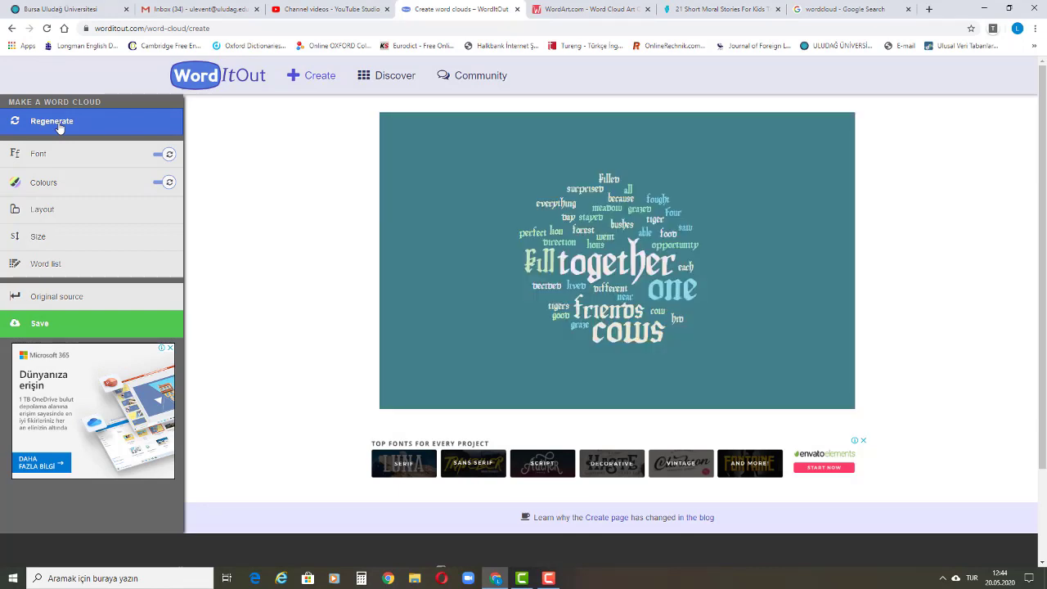
left_click(59, 127)
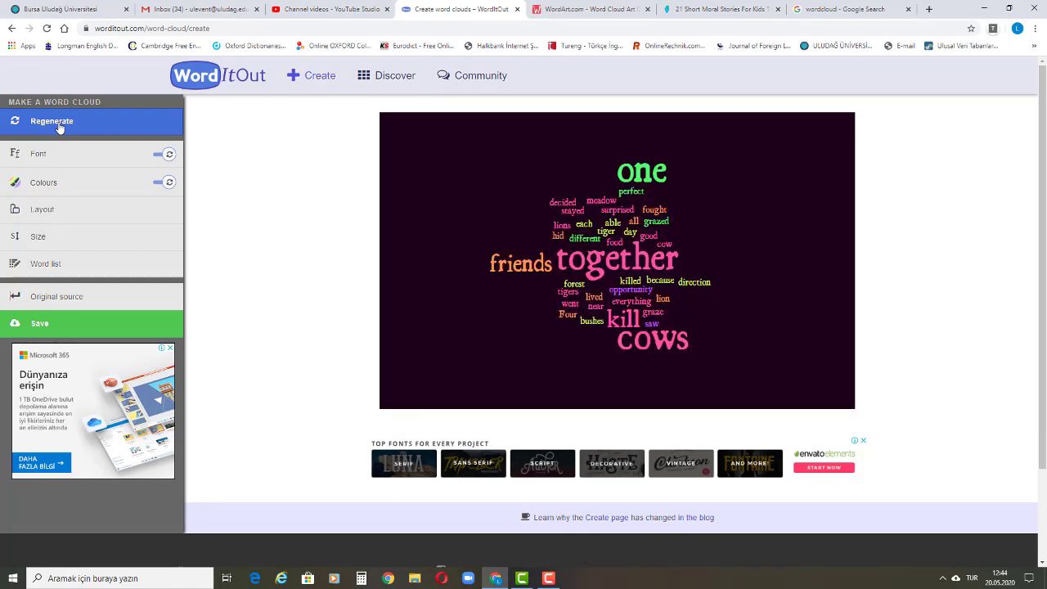
left_click(59, 128)
left_click(59, 128)
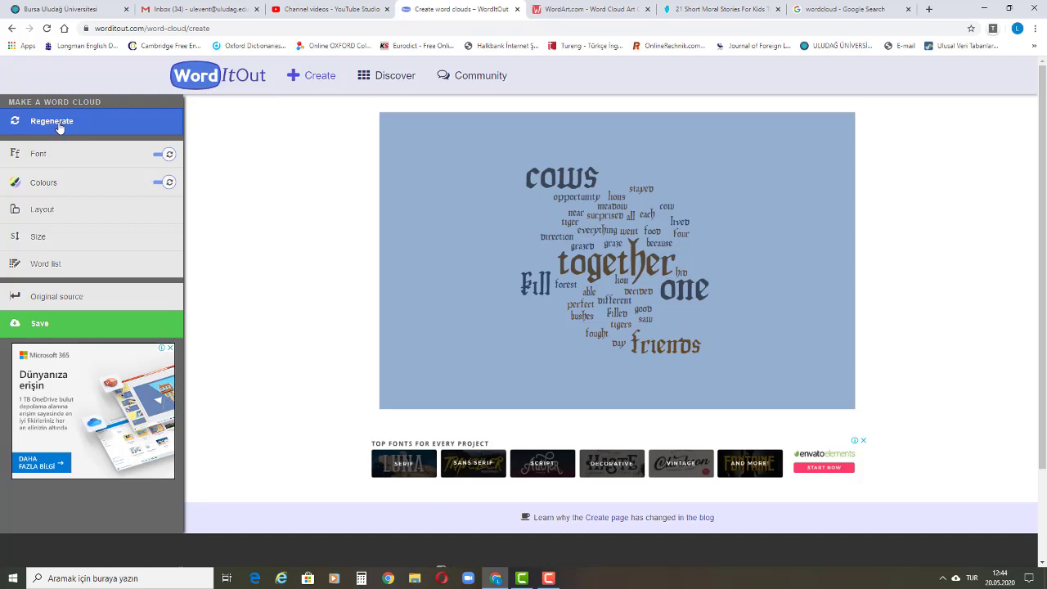
Step: Regenerate the cow-story cloud seven more times, ending with pale serif words on magenta
left_click(59, 126)
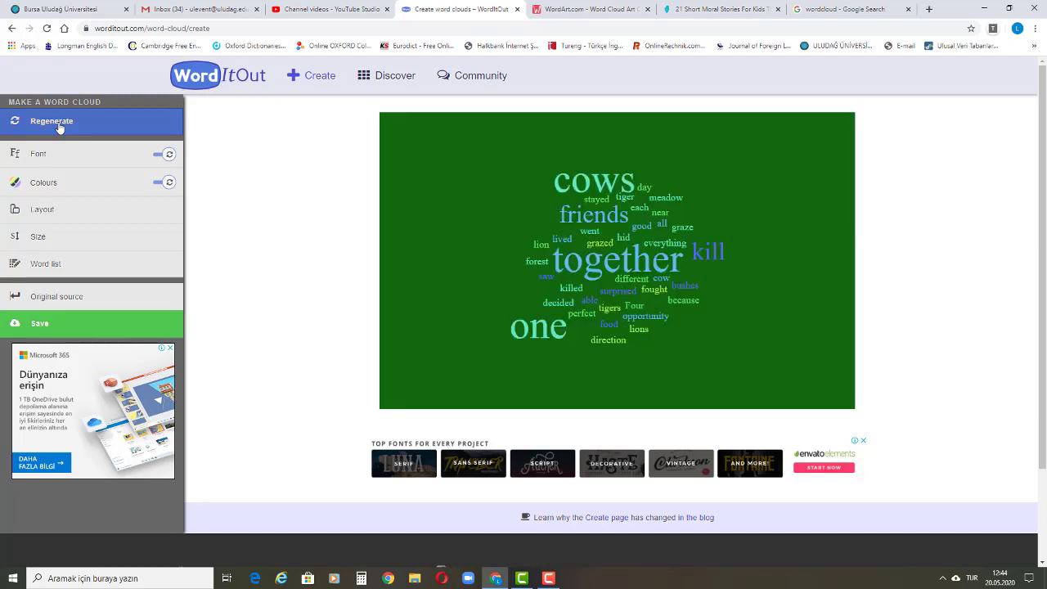
left_click(59, 127)
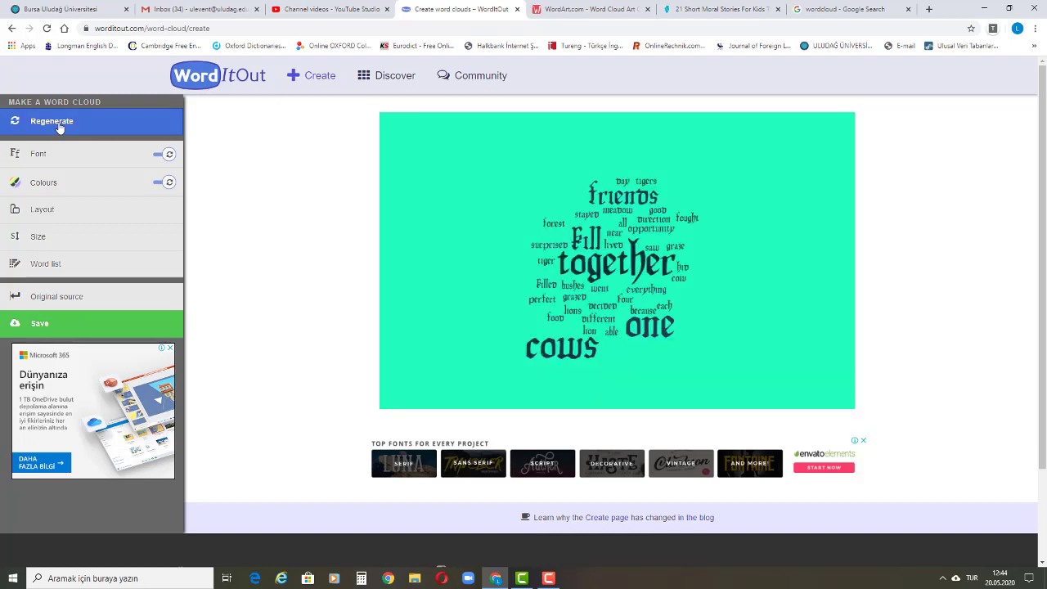
left_click(59, 127)
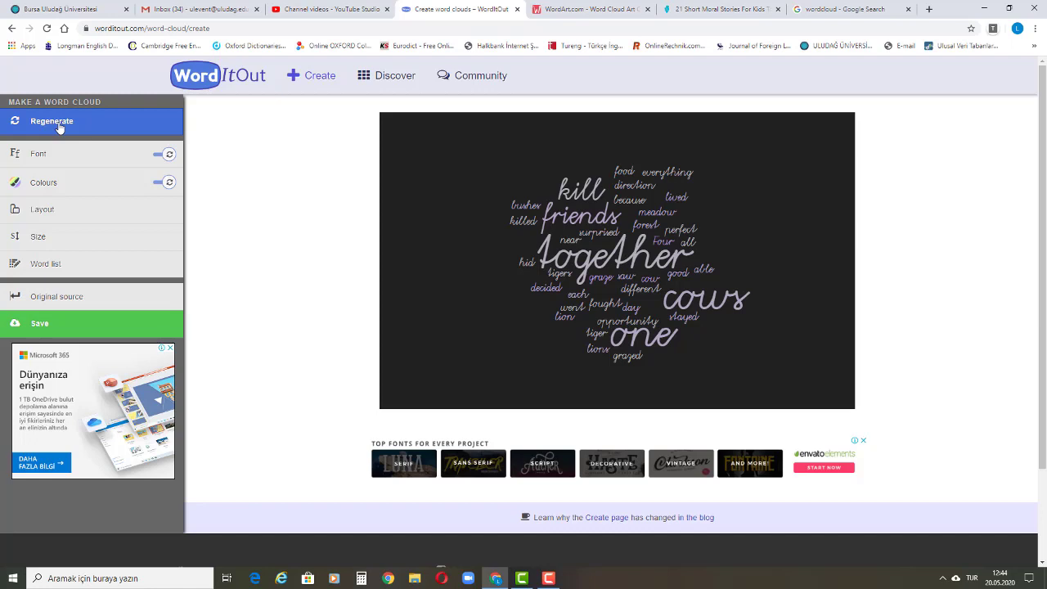
left_click(52, 121)
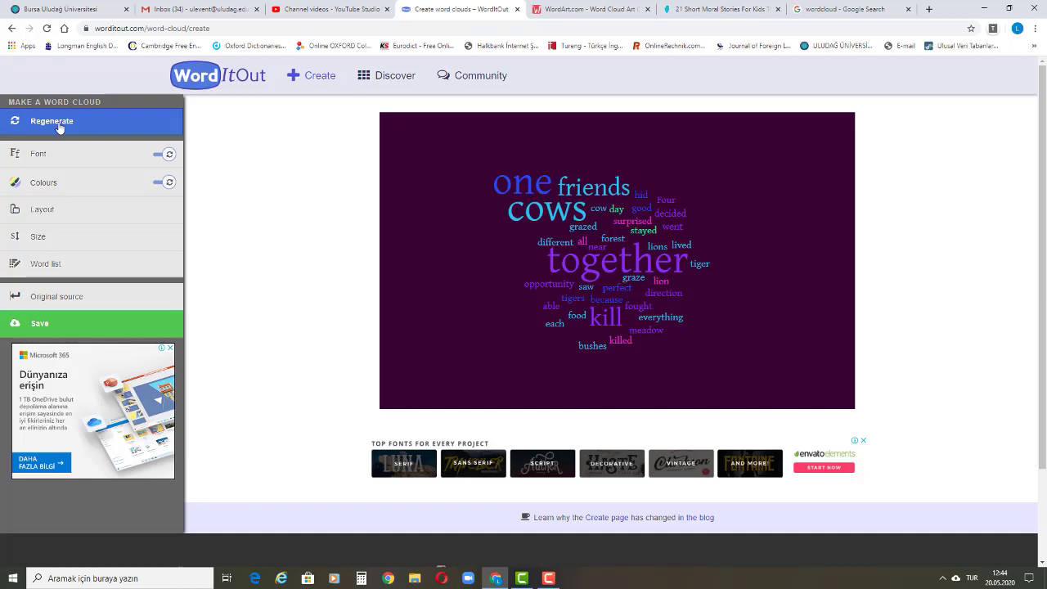
left_click(58, 125)
left_click(58, 126)
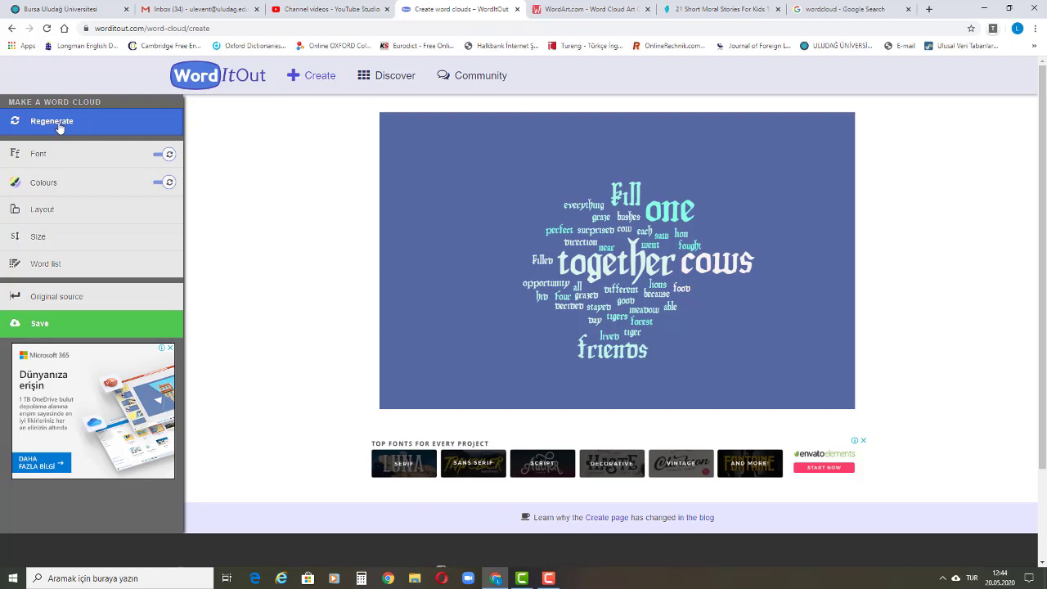
left_click(58, 124)
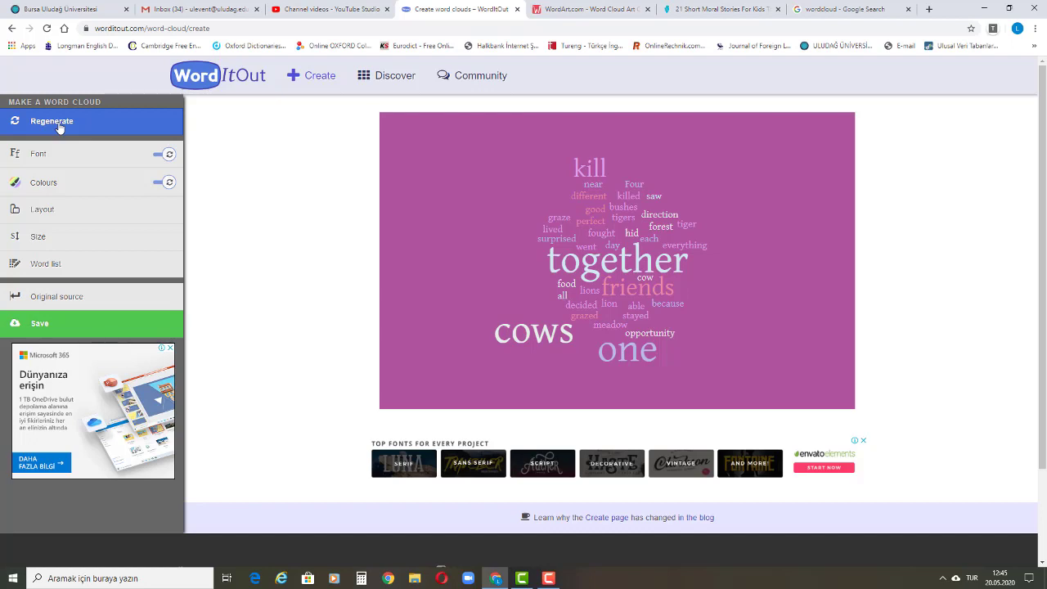
left_click(163, 155)
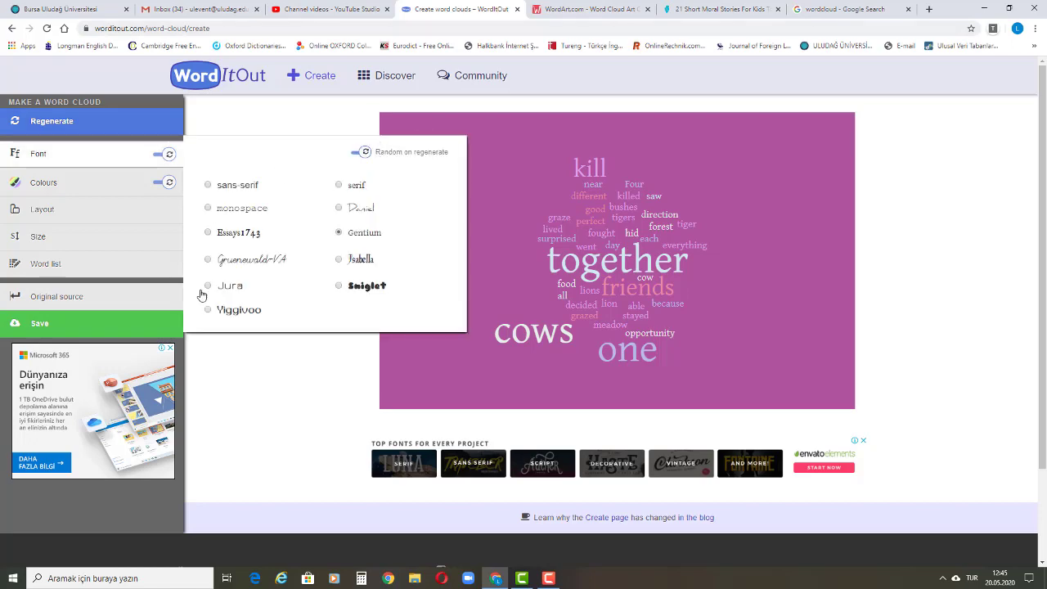
Step: Open WordArt.com's editor at wordart.com/create showing the default words Word, Cloud and Art
left_click(586, 9)
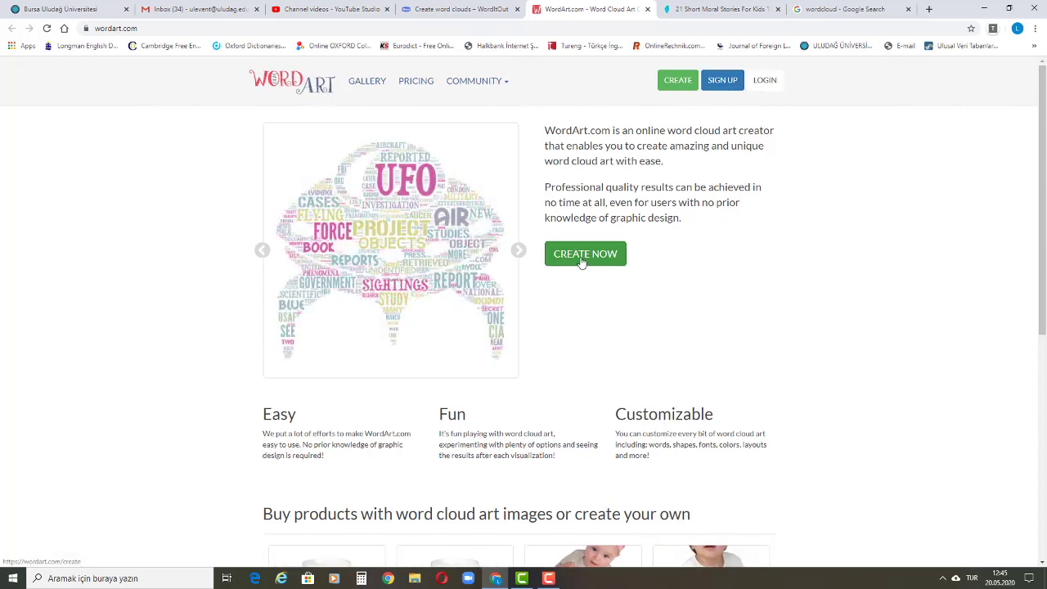
left_click(581, 254)
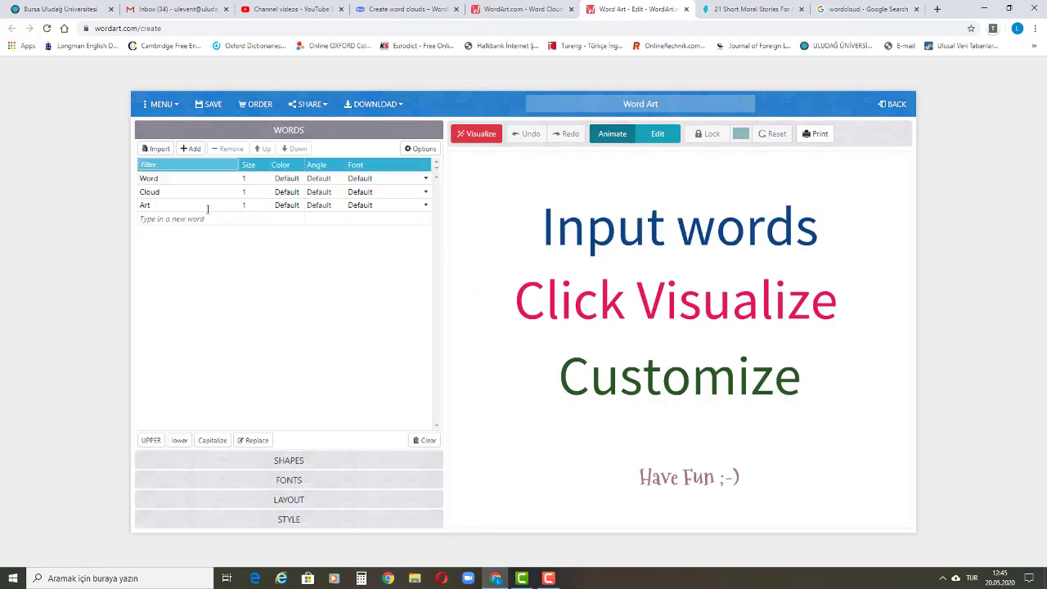
Step: Replace Word, Cloud and Art with eagle, lion and tiger, and add elephant
left_click(170, 179)
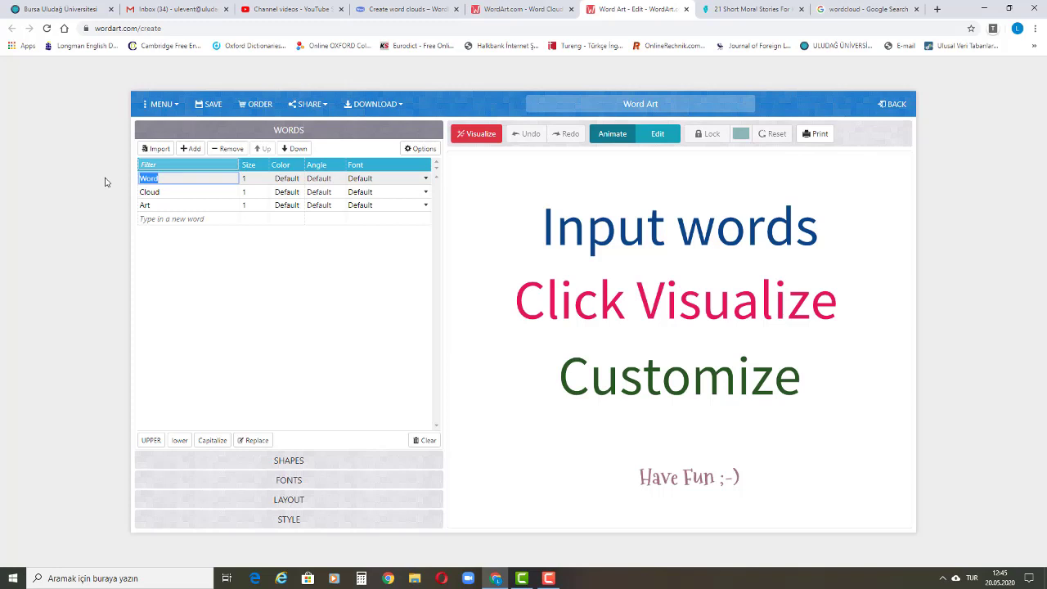
type("eagle")
left_click(155, 191)
key("BackSpace")
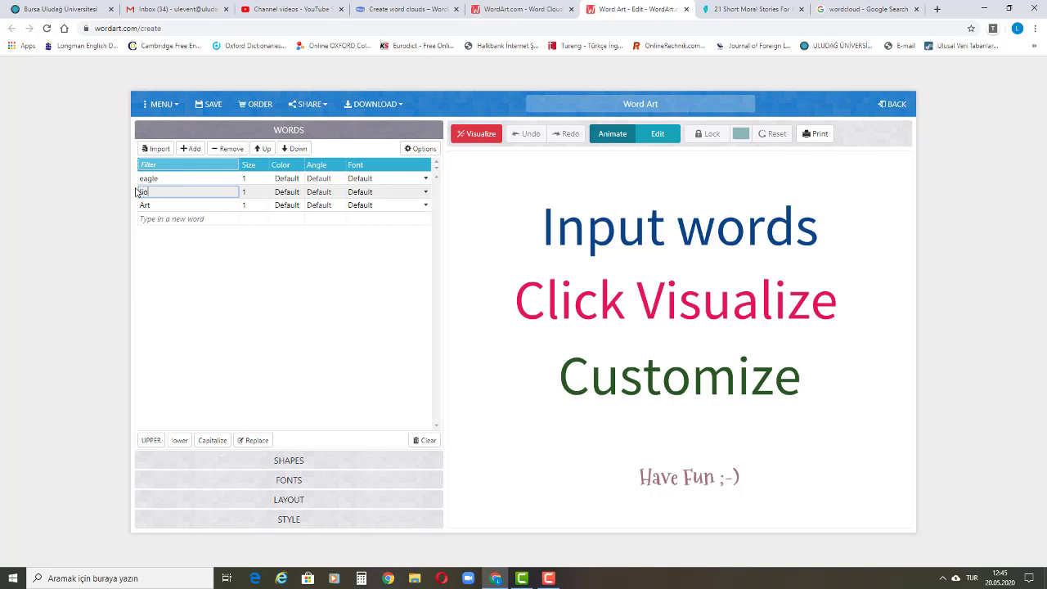
left_click(162, 204)
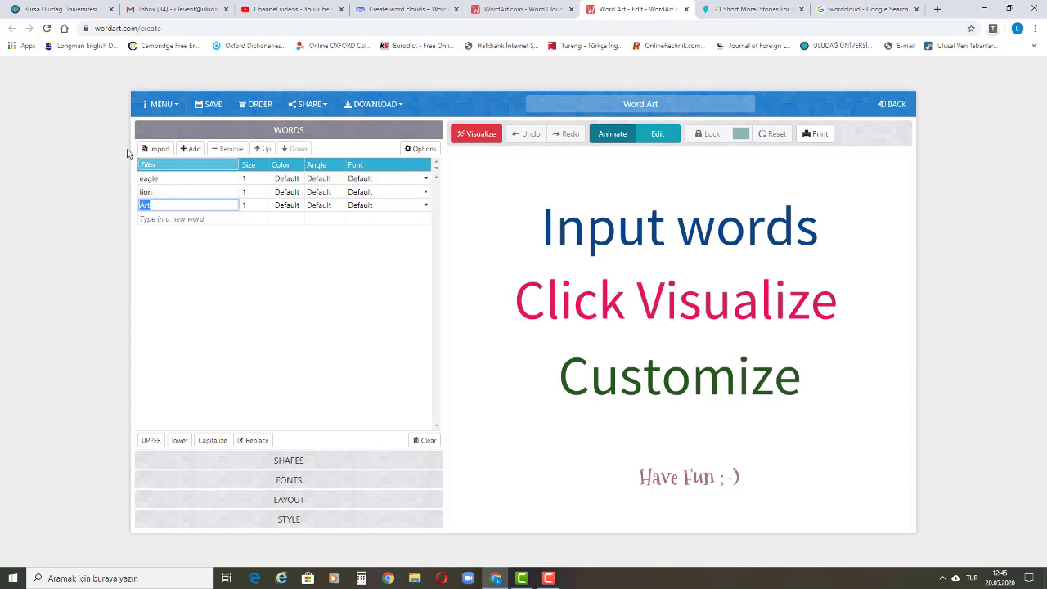
type("tiger")
left_click(163, 220)
type("eleph")
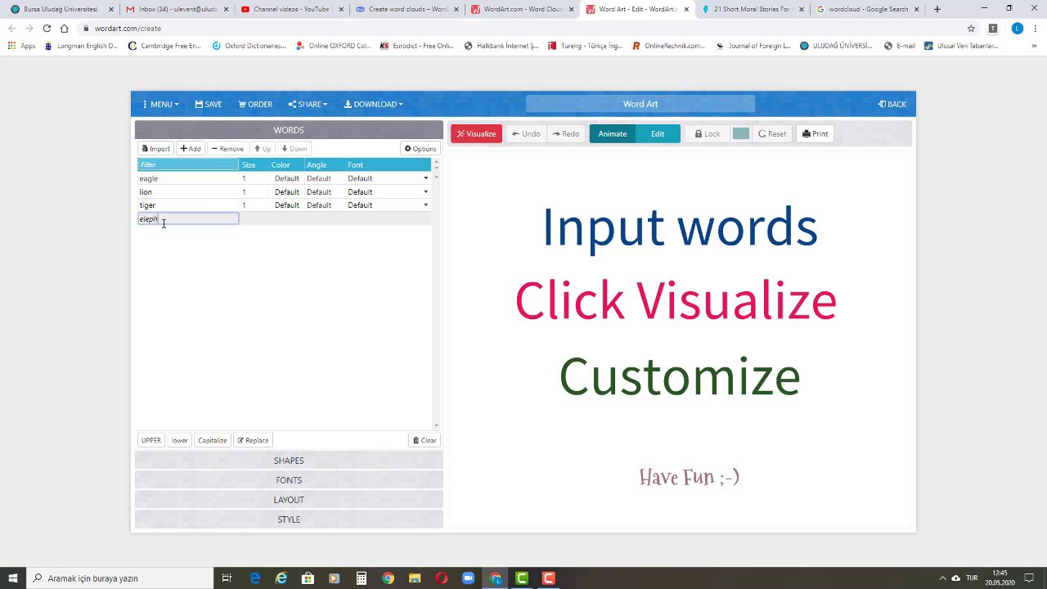
Step: Add shark, bee, ant and horse as new rows in the word list
left_click(175, 233)
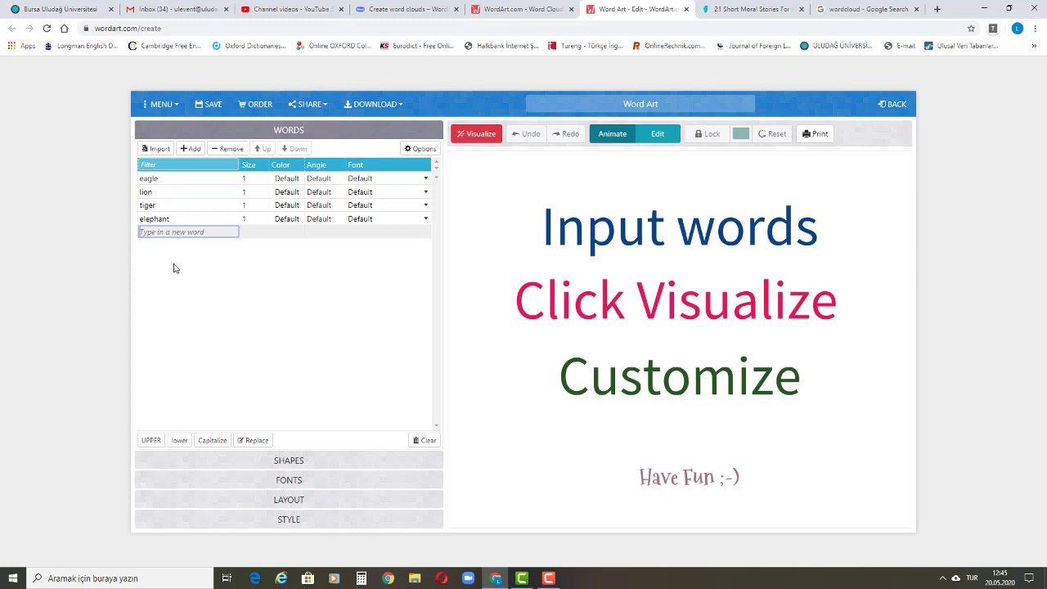
type("fi")
key("BackSpace")
type("shark")
key("Return")
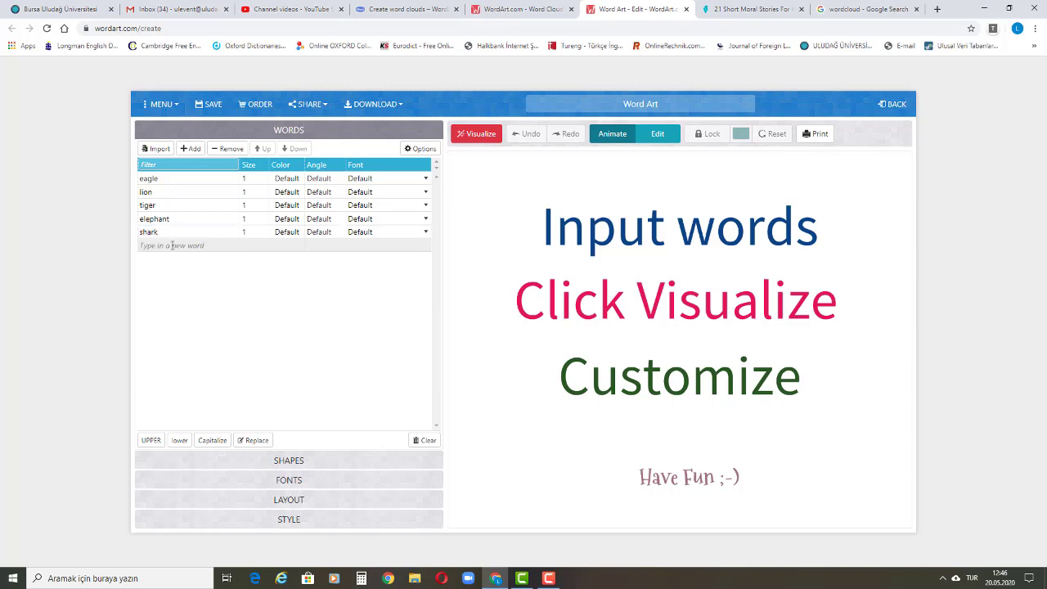
type("bee")
key("Return")
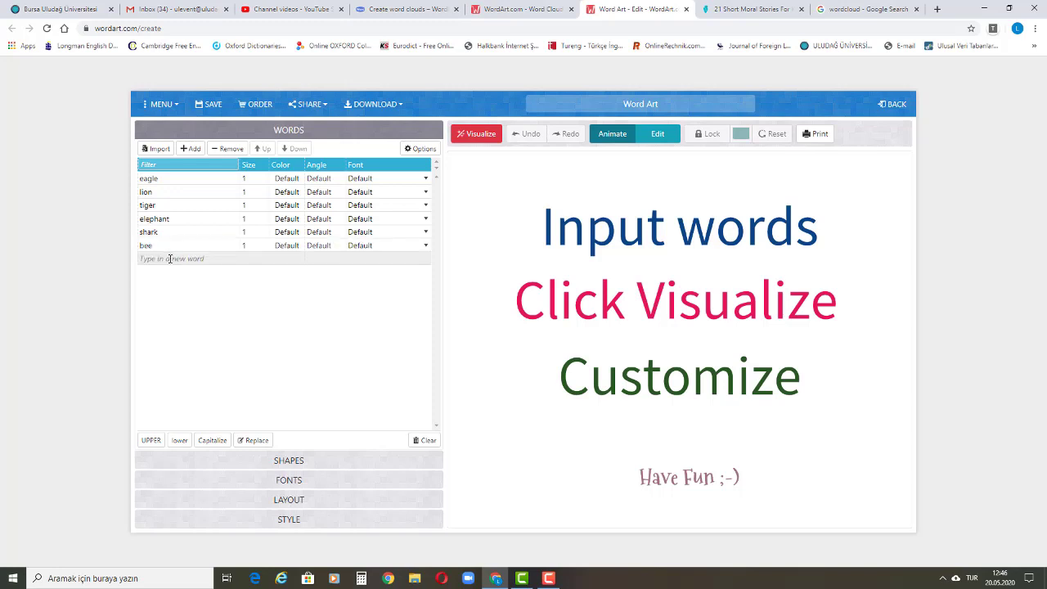
type("ant")
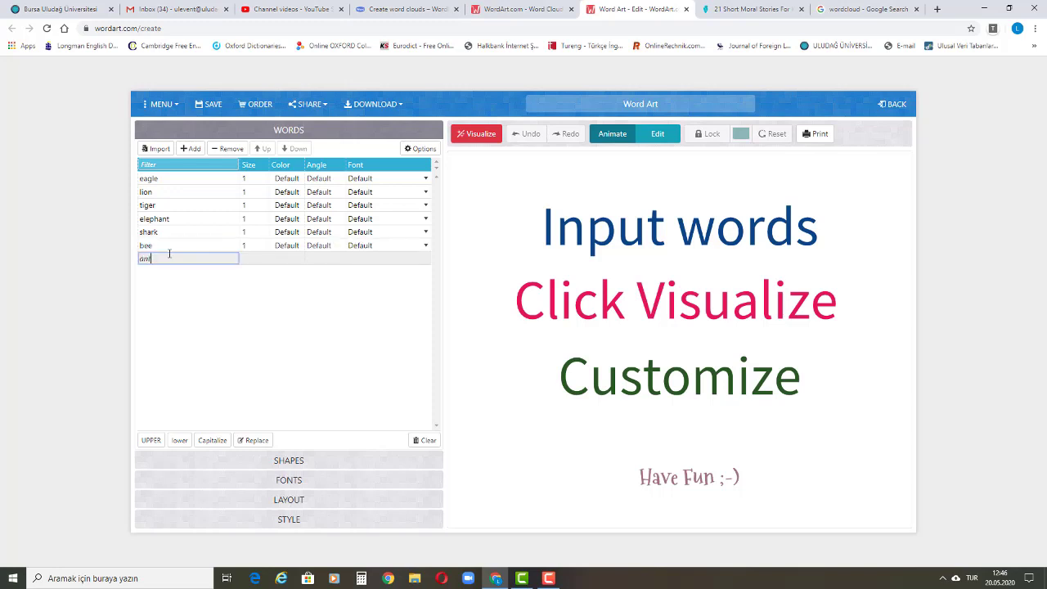
left_click(191, 148)
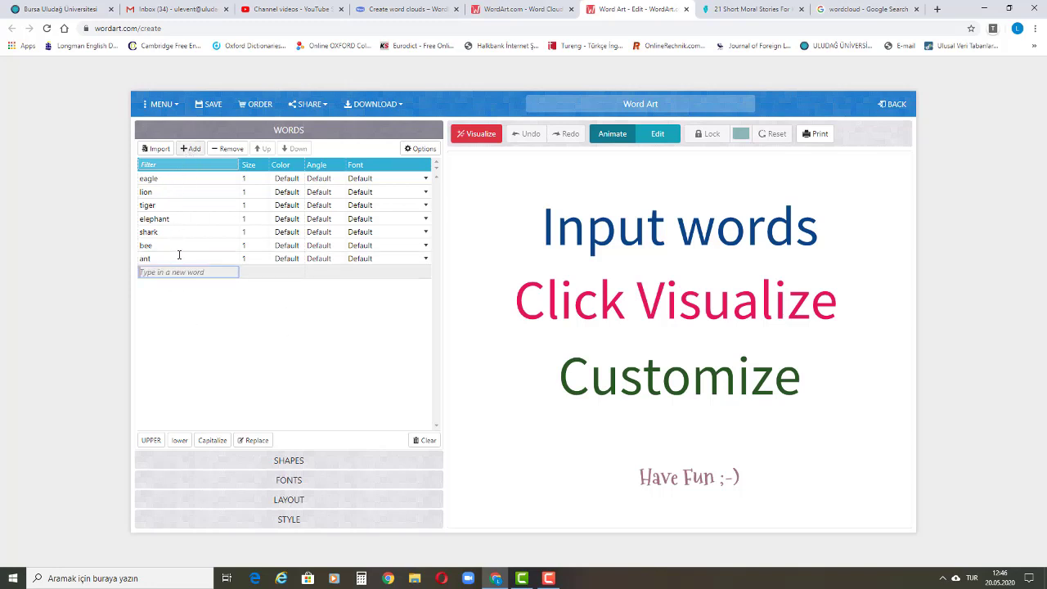
type("horse")
Step: Filter the Shapes section to the Animals category and scroll to the butterfly shape
left_click(278, 461)
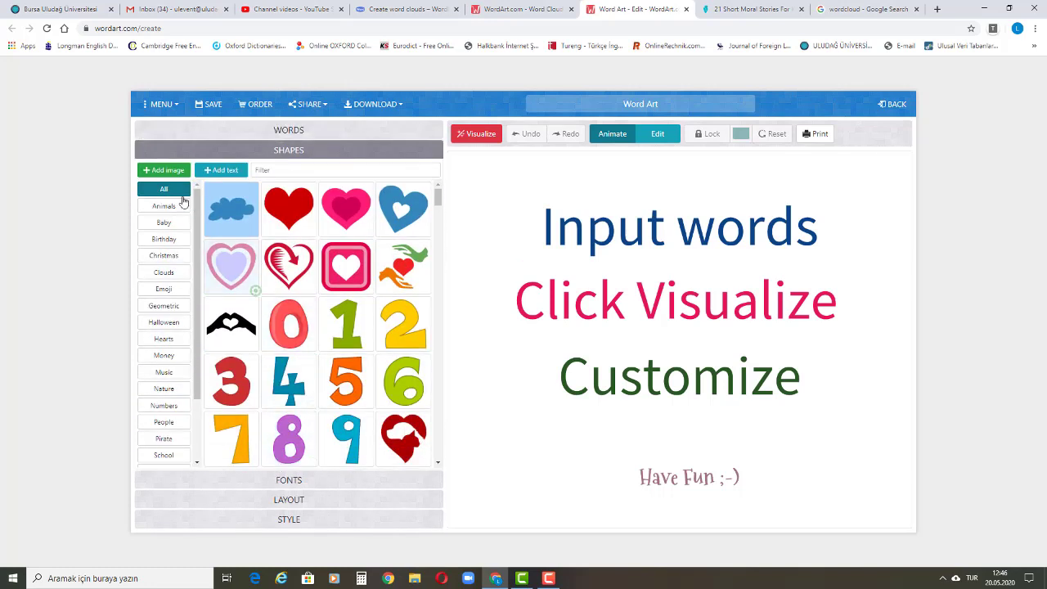
left_click(164, 206)
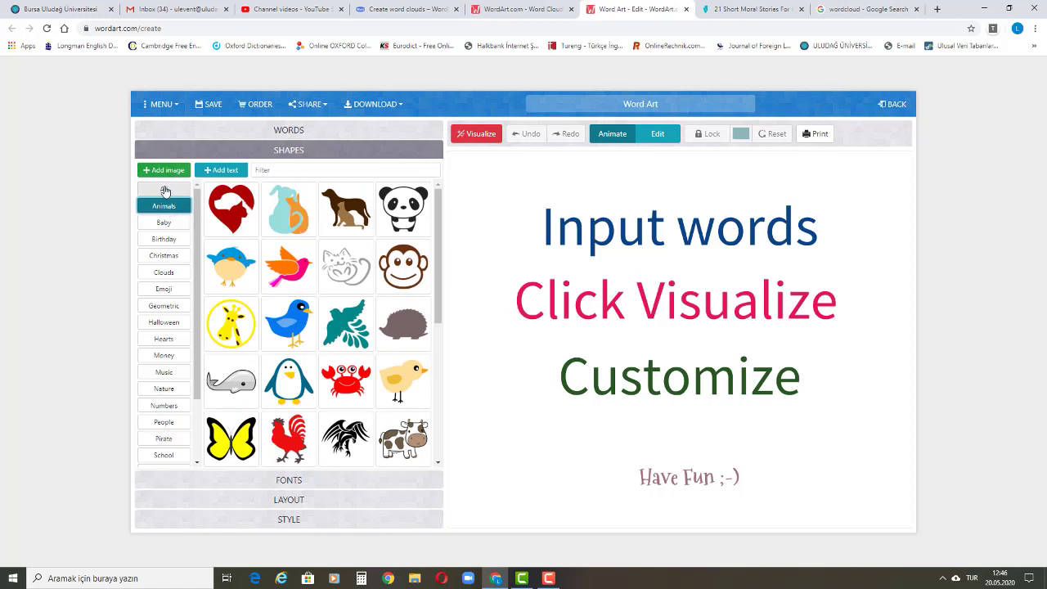
left_click(165, 190)
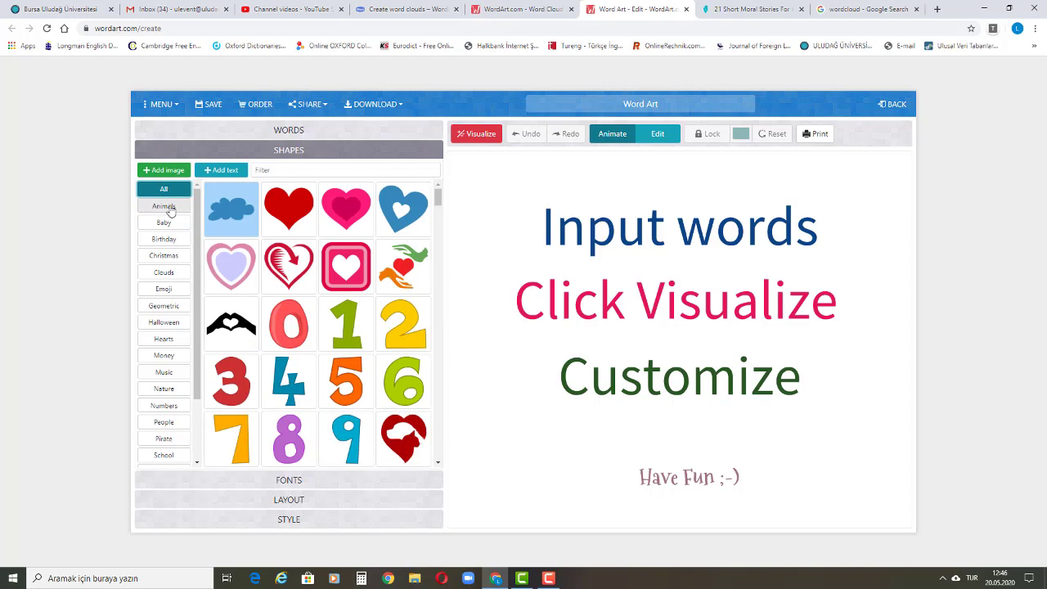
left_click(167, 205)
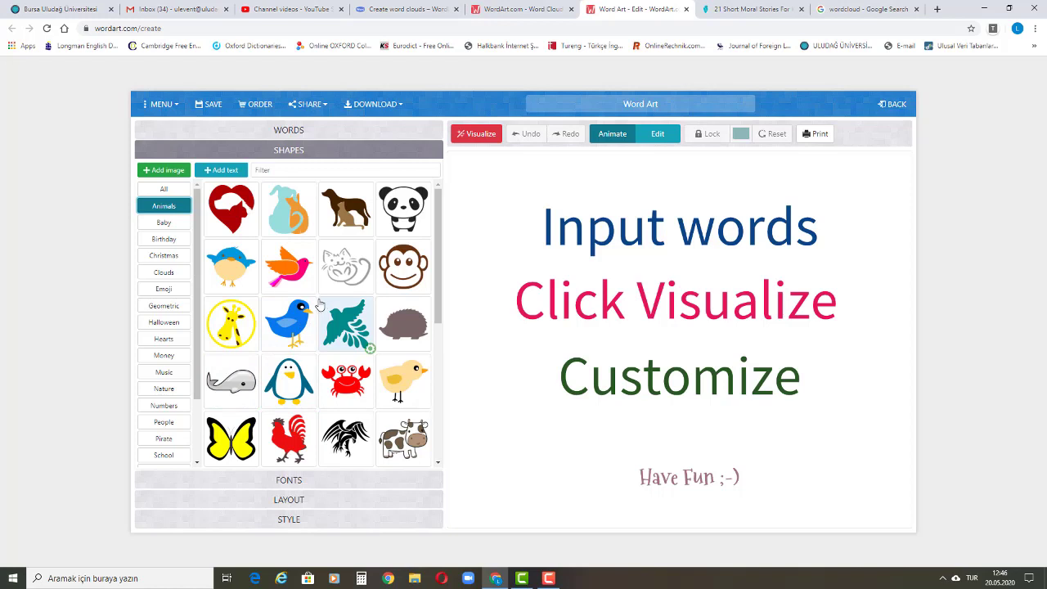
scroll(347, 338, "down", 4)
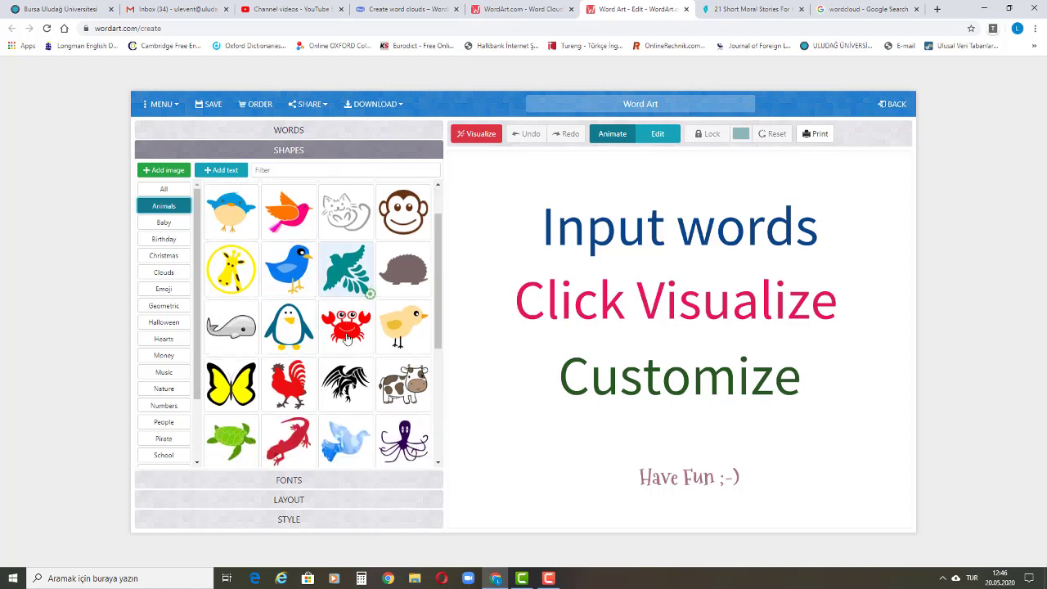
scroll(347, 338, "down", 1)
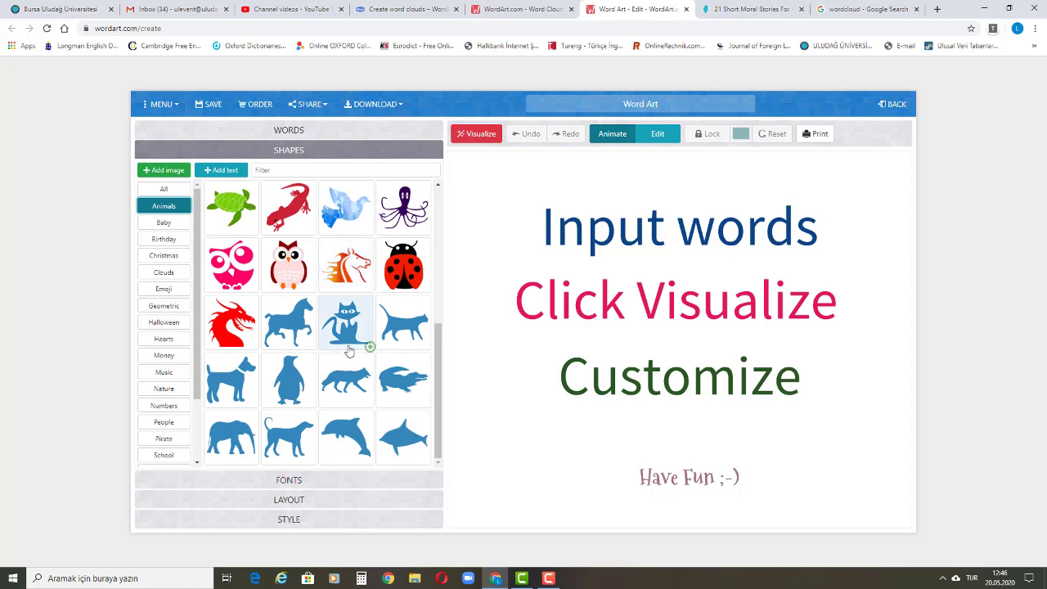
scroll(347, 337, "up", 1)
scroll(347, 350, "up", 1)
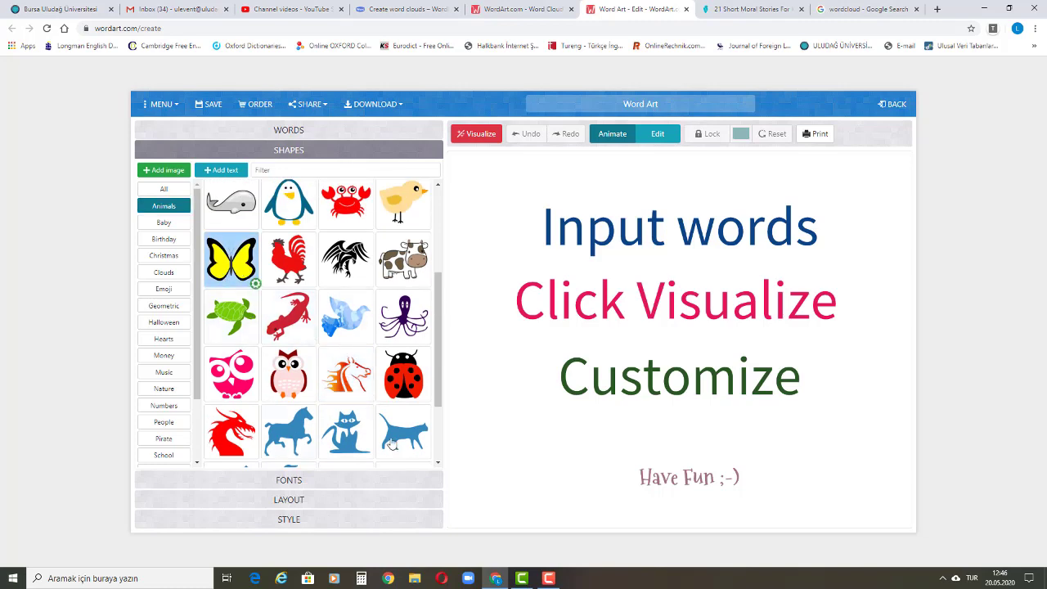
Step: Set the layout to Crossing Words, then return to the eight-animal word list
left_click(302, 480)
scroll(257, 397, "down", 10)
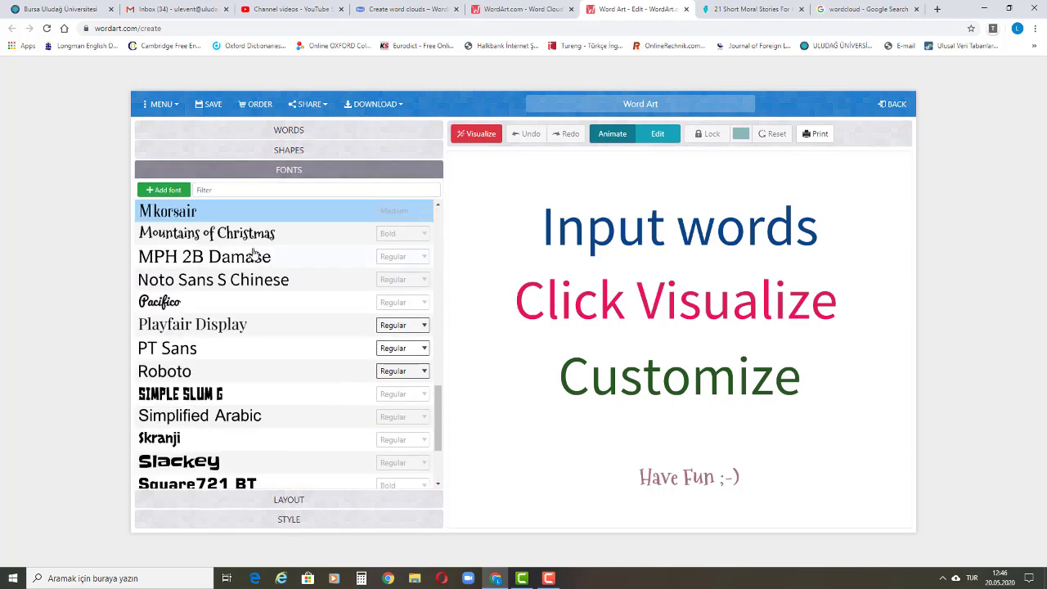
scroll(285, 374, "down", 3)
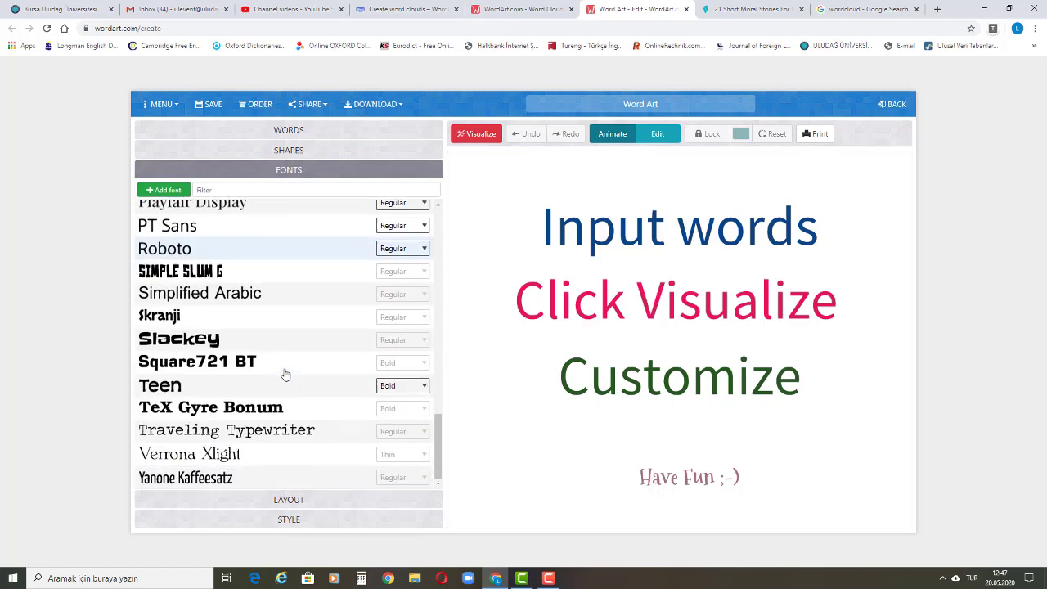
left_click(300, 499)
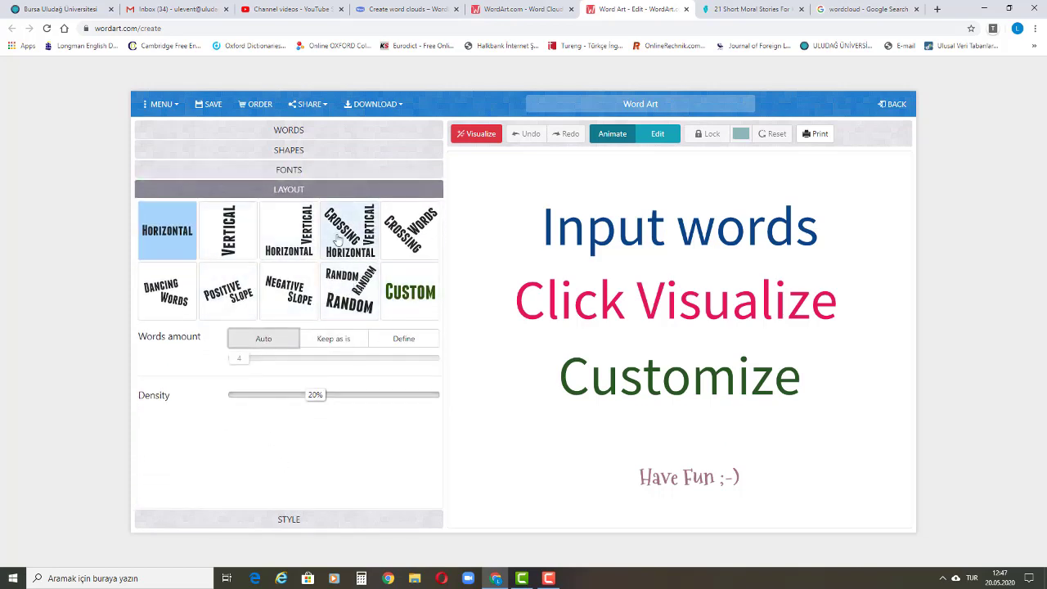
left_click(398, 245)
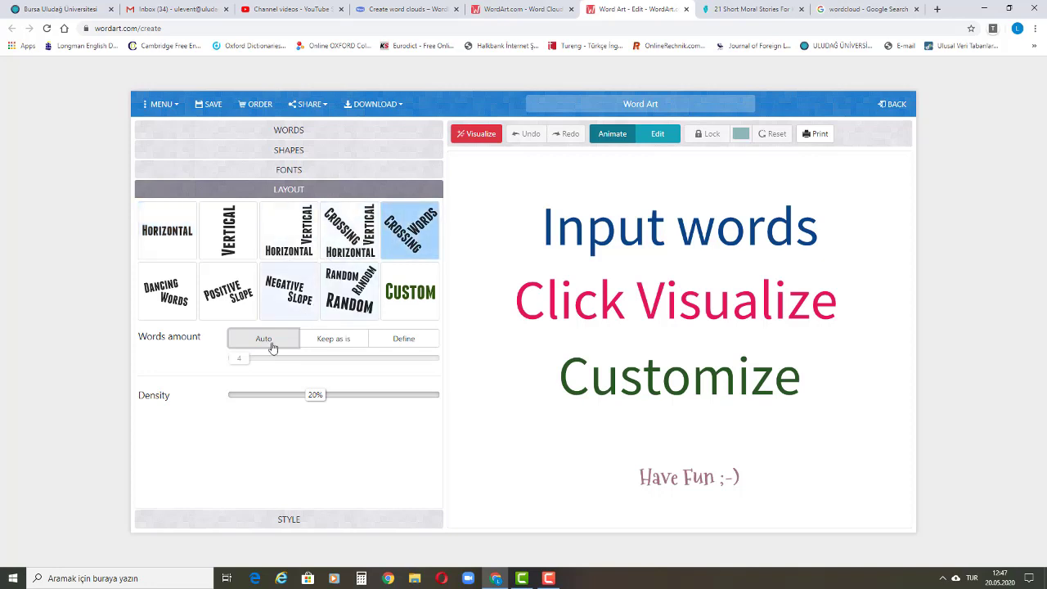
left_click(293, 521)
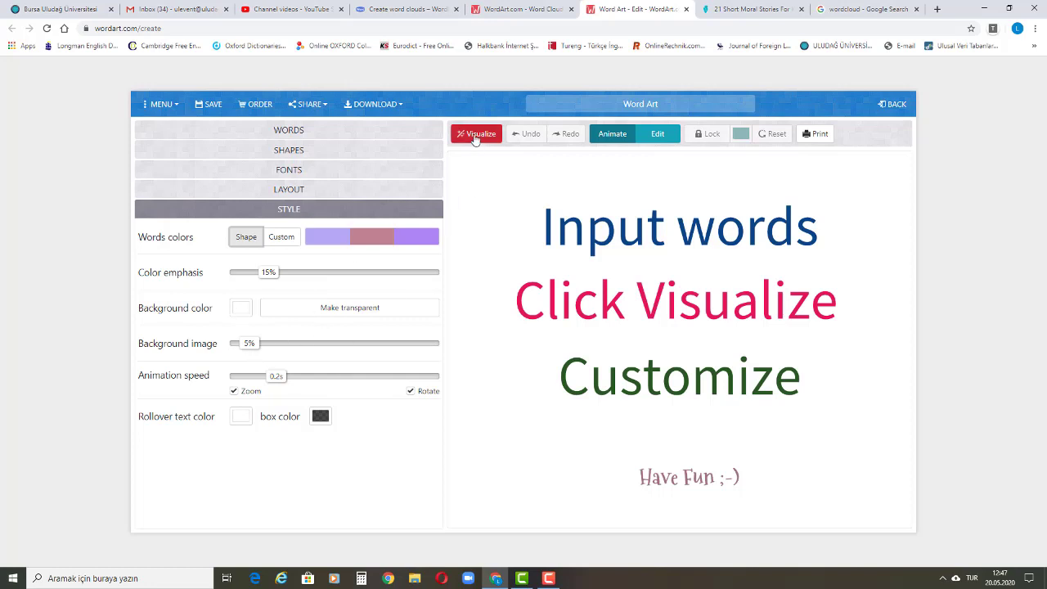
left_click(346, 131)
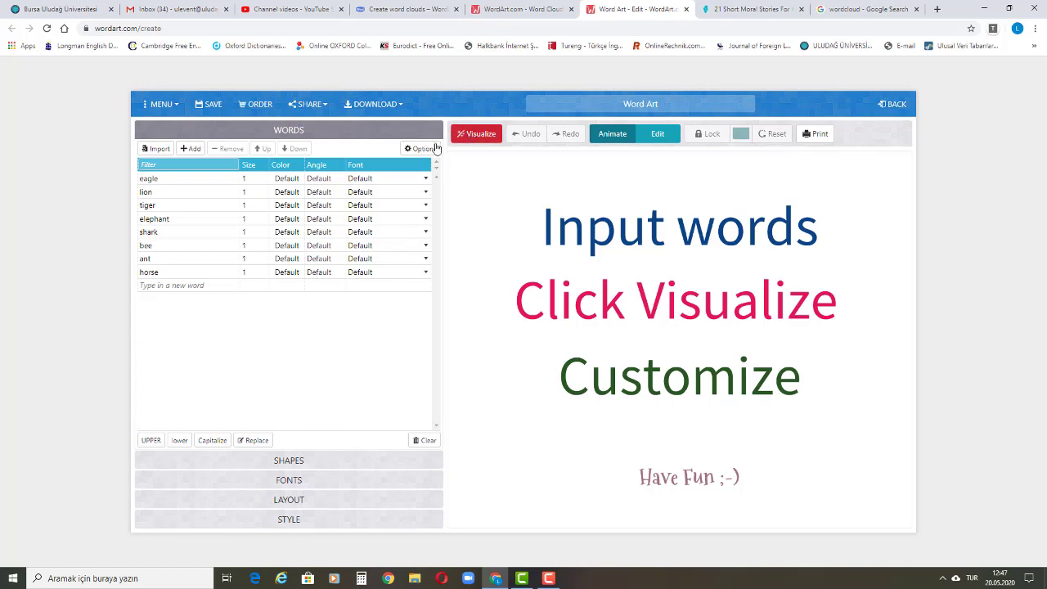
left_click(421, 150)
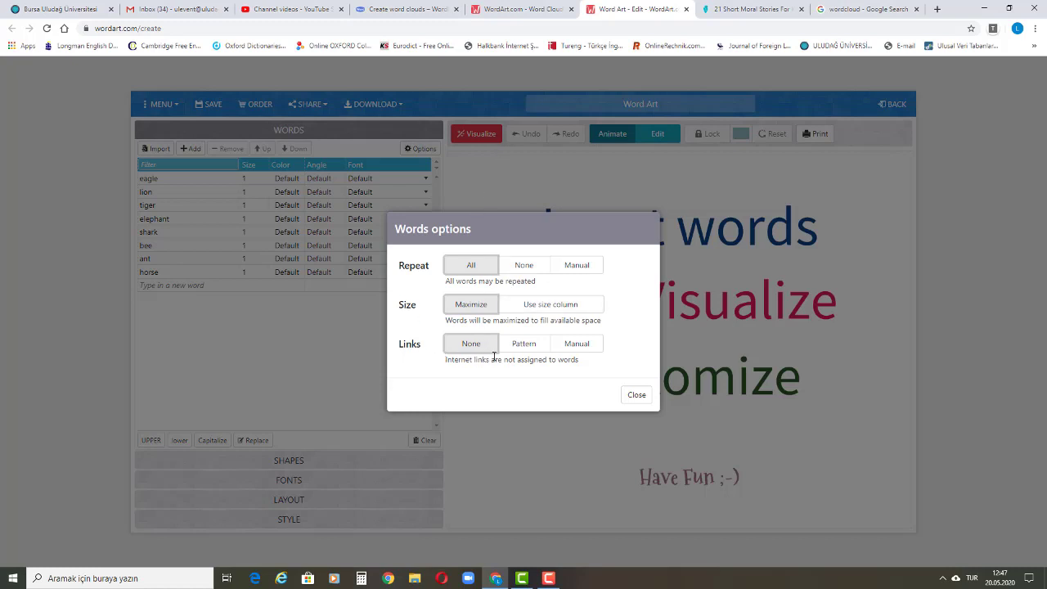
left_click(524, 343)
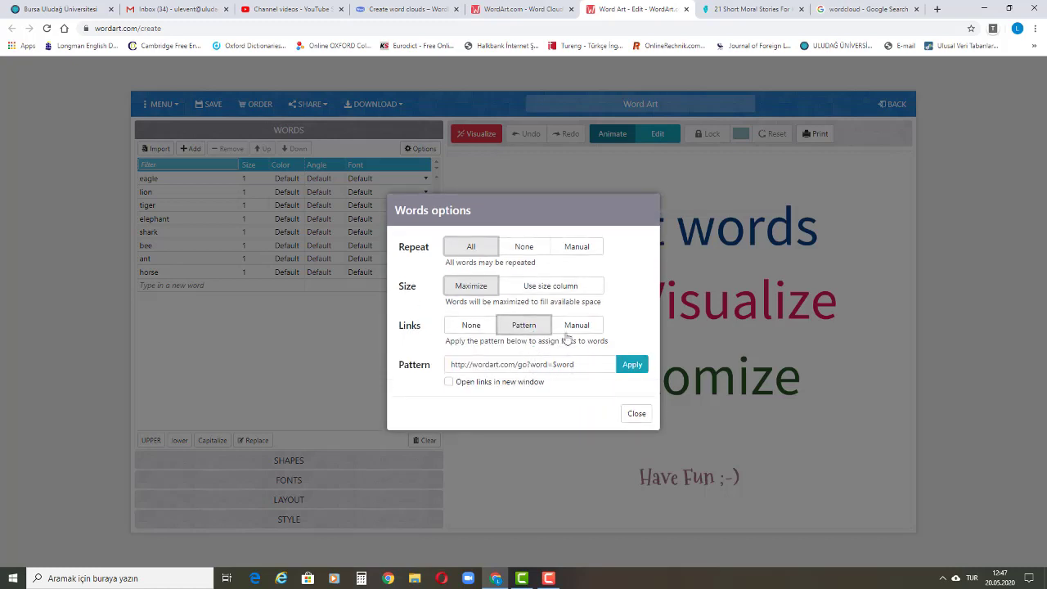
left_click(483, 327)
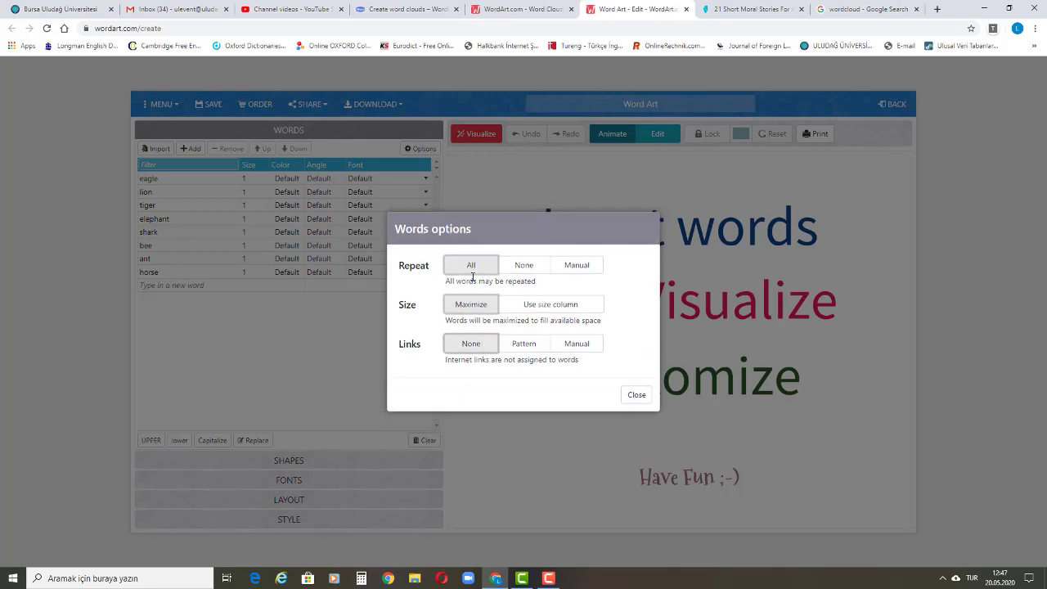
left_click(637, 395)
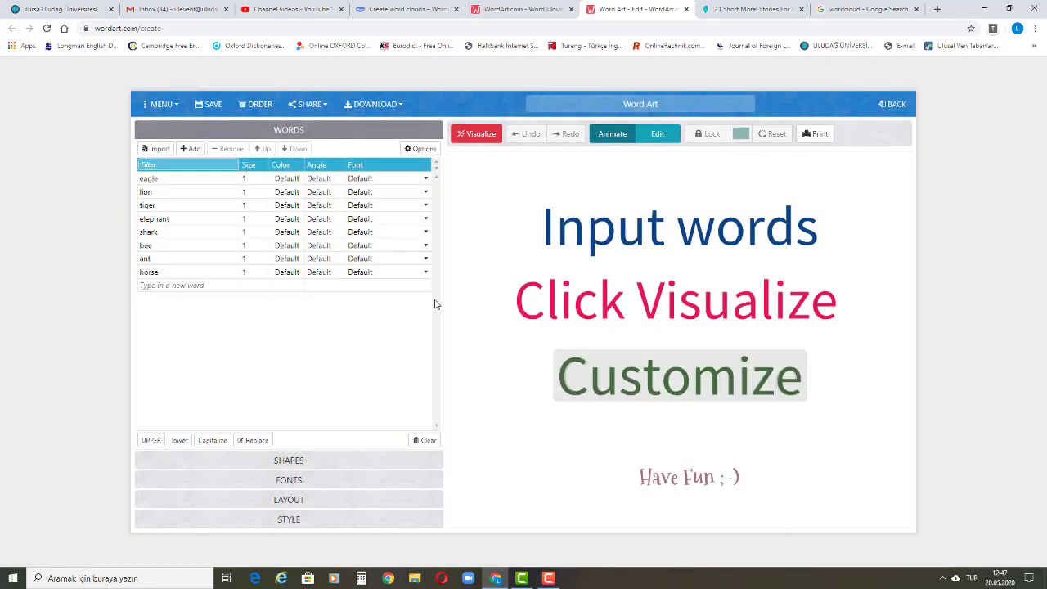
Step: Visualize the eight animal words as a yellow-and-black butterfly-shaped cloud
left_click(480, 134)
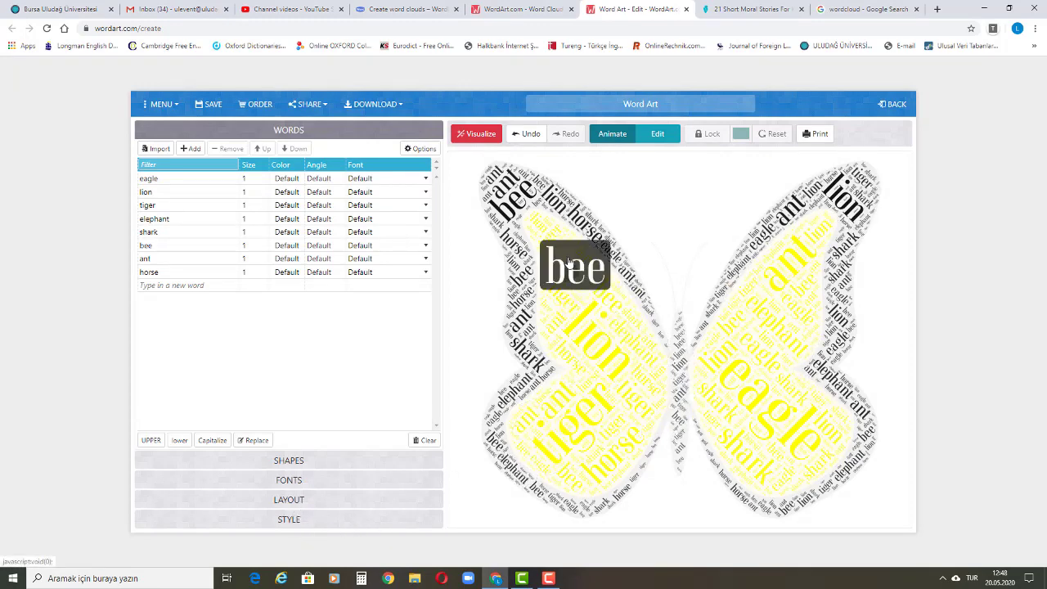
Step: Switch the words colours to Custom, recolouring the animal names purple and dark red
left_click(284, 520)
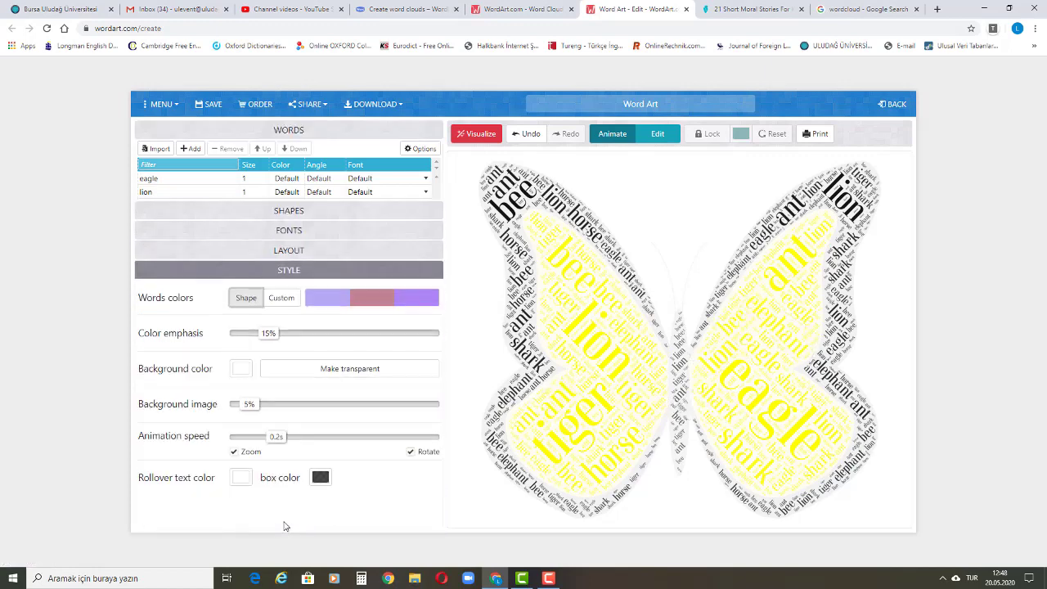
left_click(283, 238)
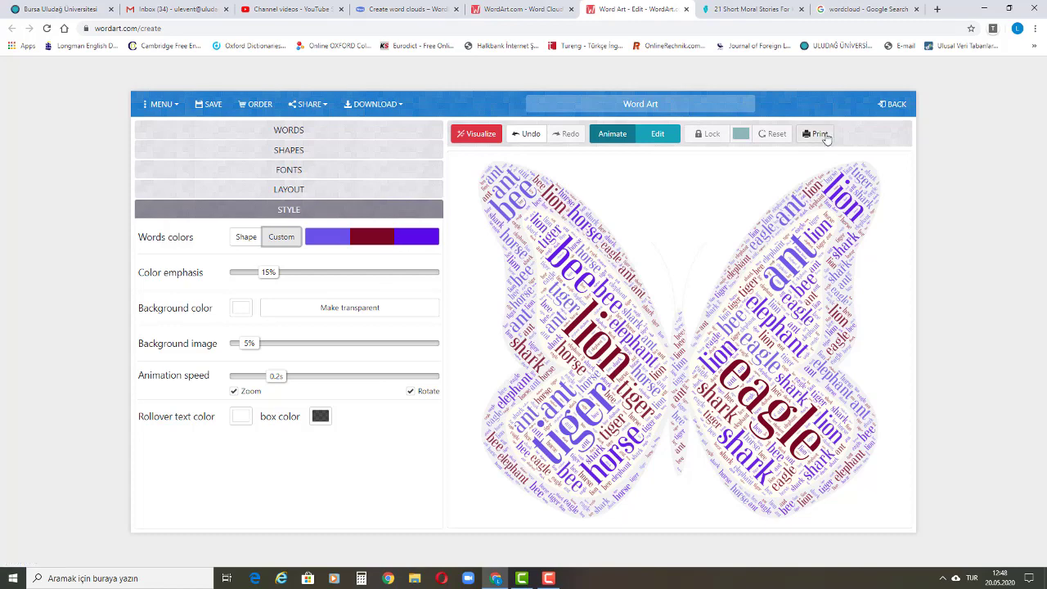
left_click(401, 109)
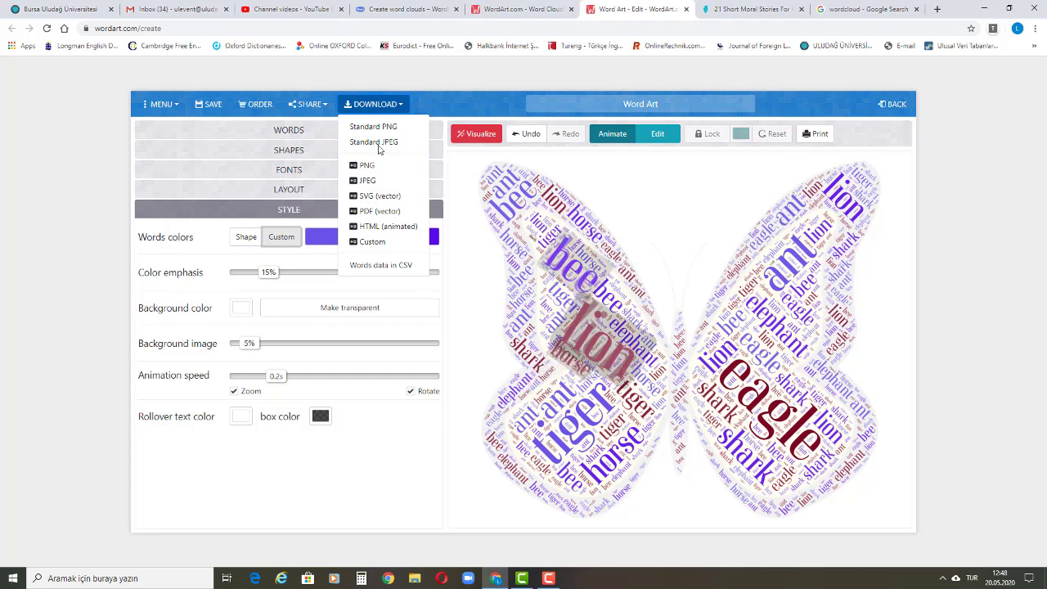
Step: Preview the SHARE options, close them, and reopen the Words list of eight animals
left_click(324, 108)
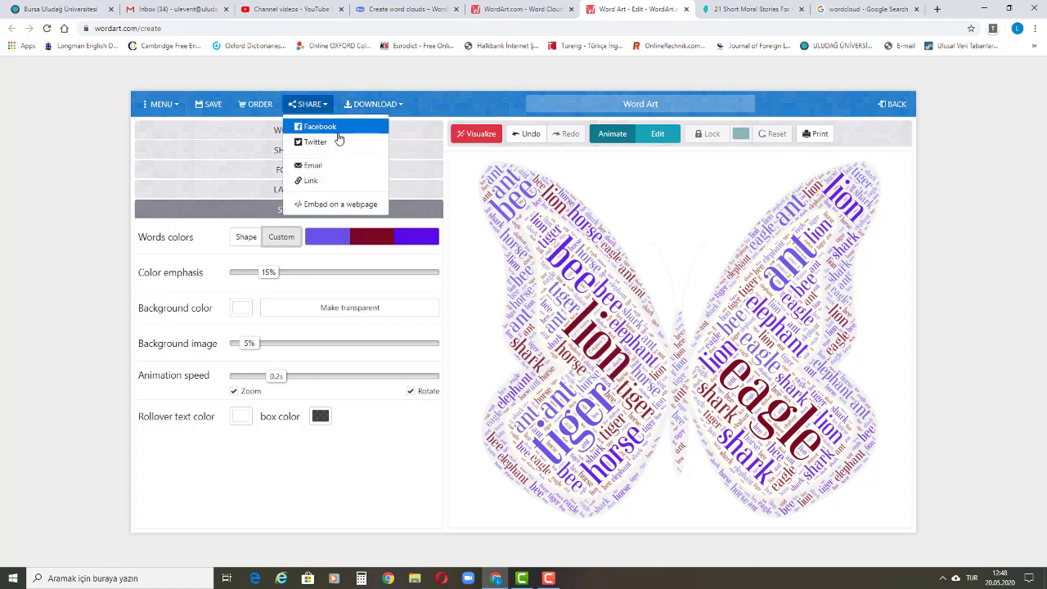
left_click(447, 104)
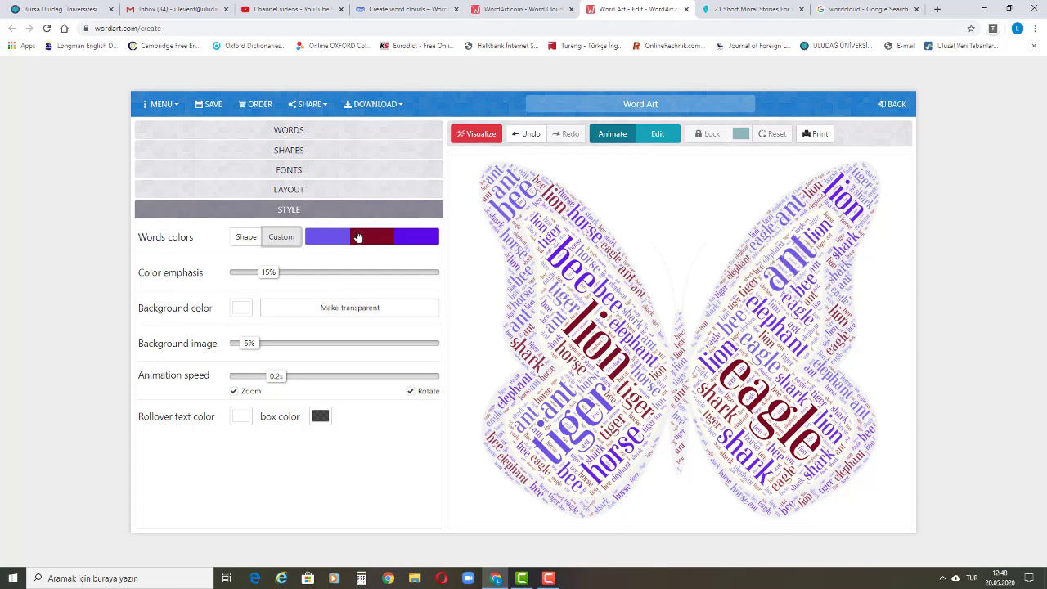
left_click(306, 136)
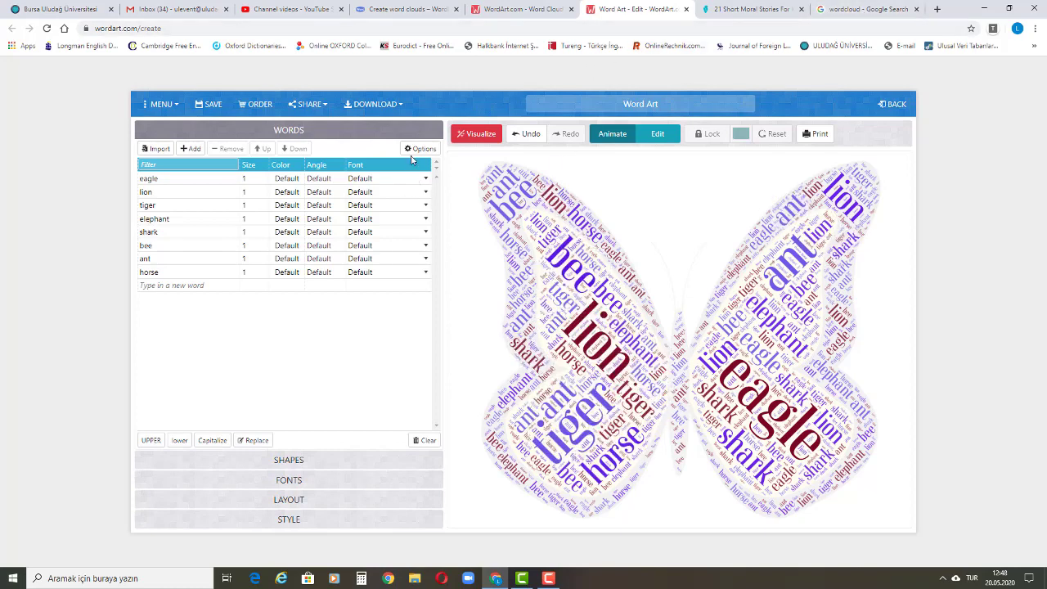
Step: Set the word Repeat option to None in Options, after briefly trying Manual
left_click(421, 150)
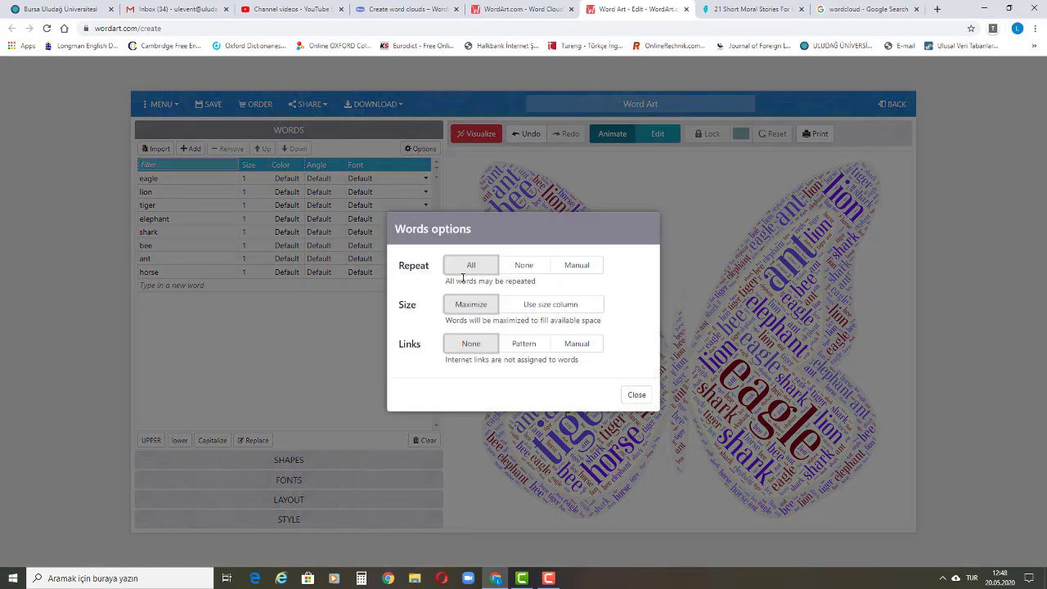
left_click(527, 273)
left_click(584, 270)
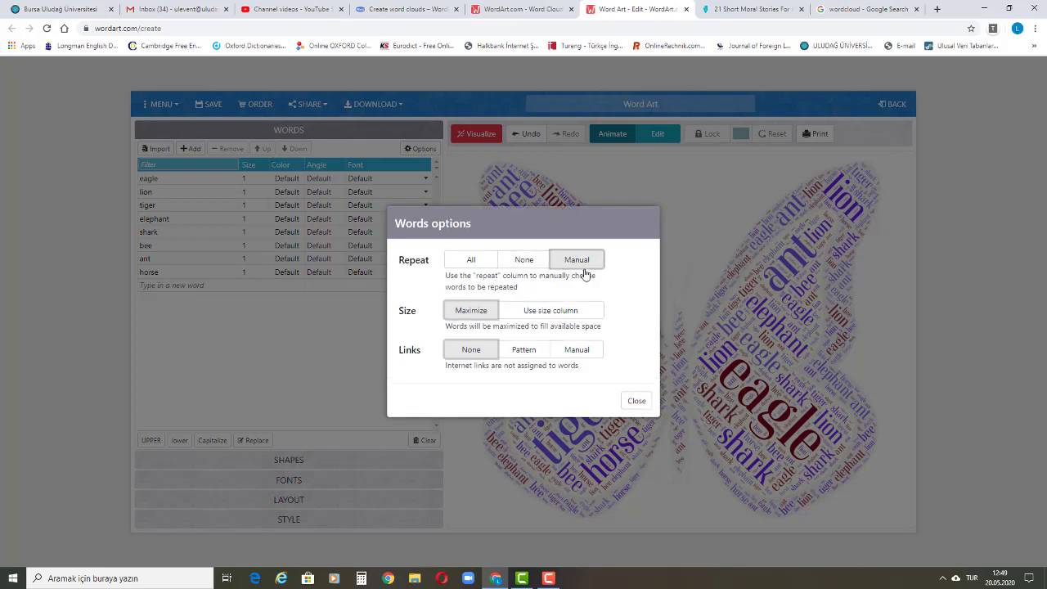
left_click(524, 259)
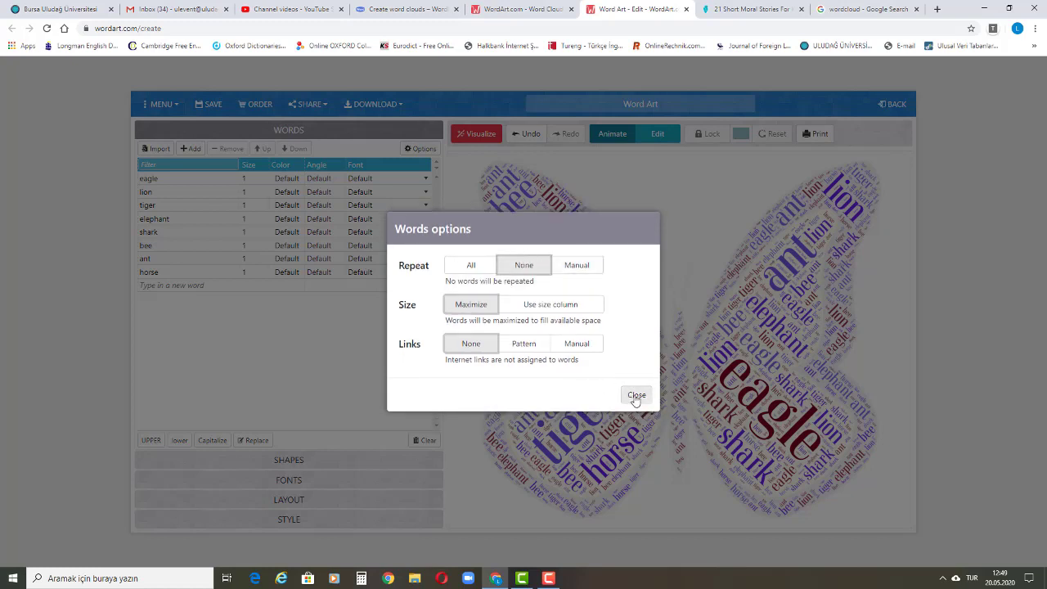
left_click(636, 400)
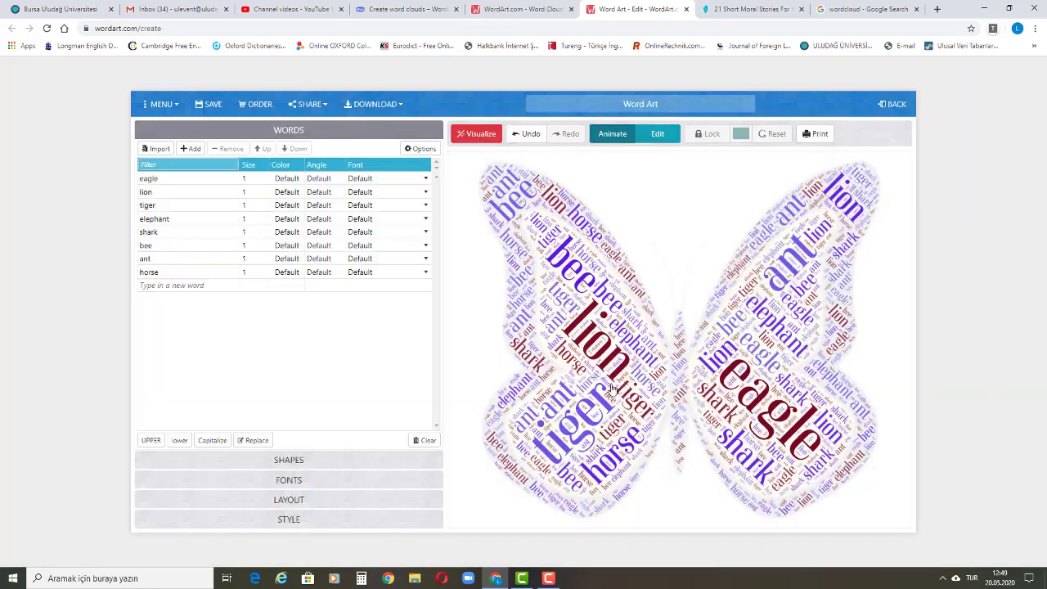
Step: Visualize the butterfly cloud again so each of the eight animals appears once
left_click(477, 135)
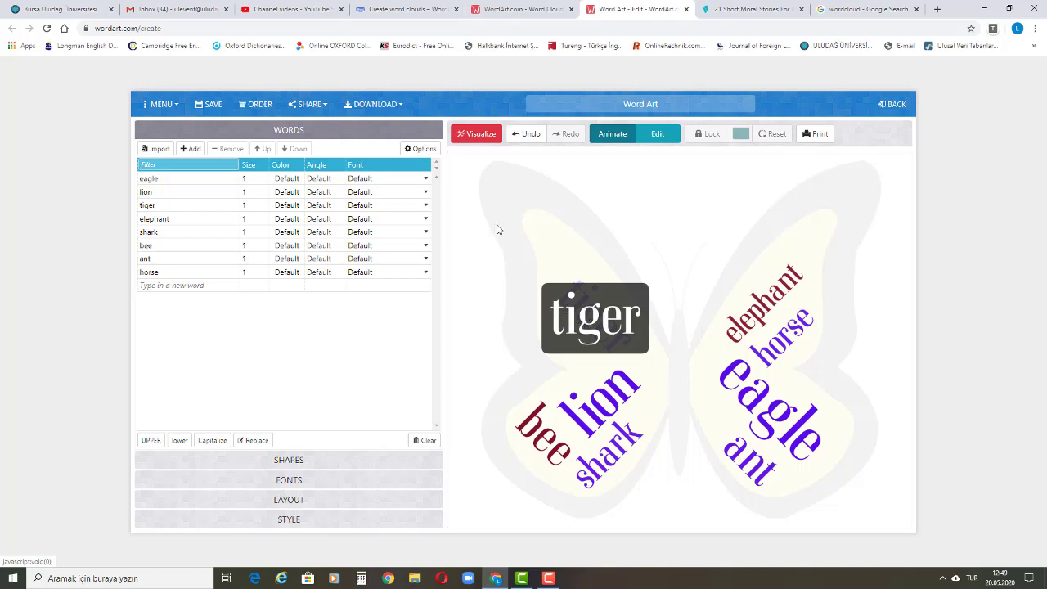
Step: Set word Links to Pattern with the URL wordart.com/go?word=$word and close Options
left_click(420, 151)
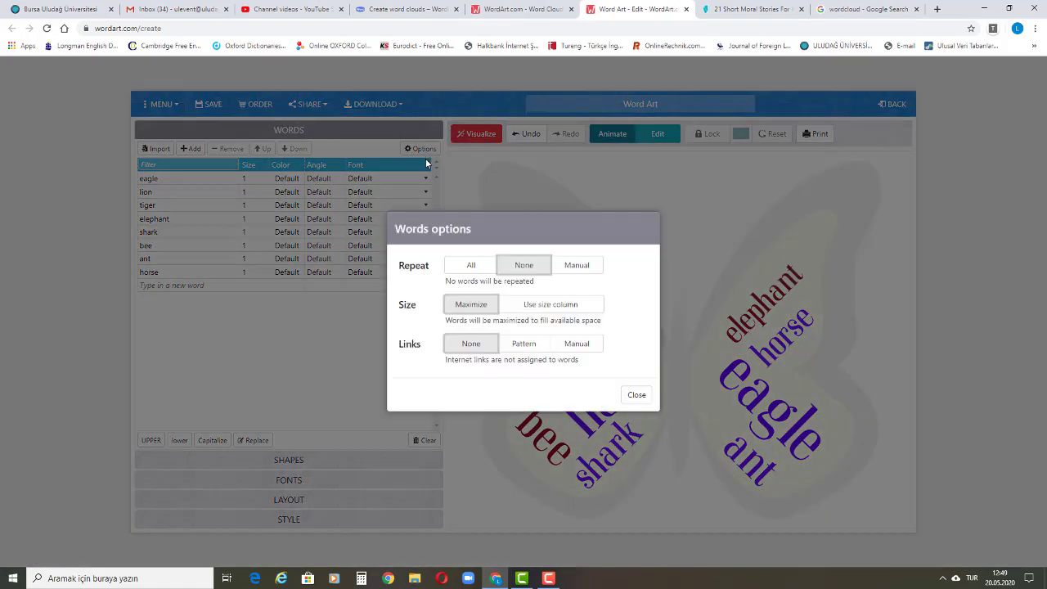
left_click(533, 344)
left_click(575, 331)
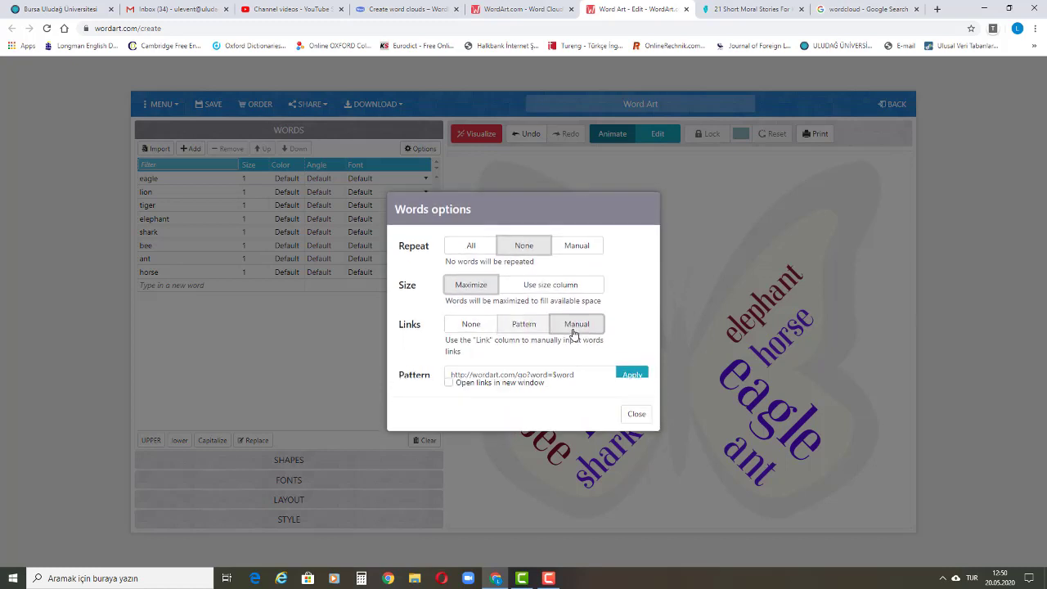
left_click(520, 333)
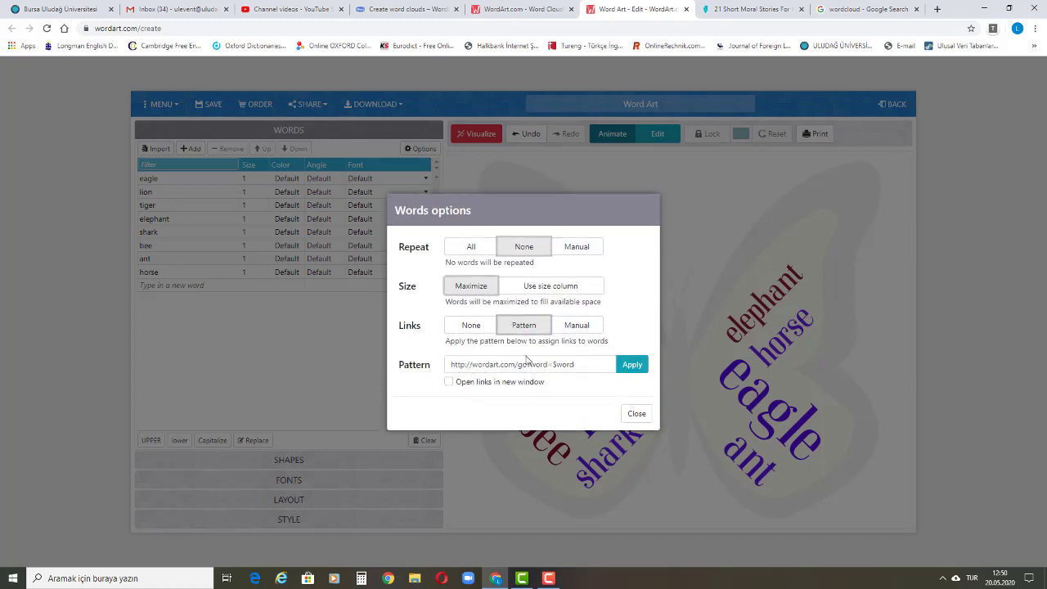
left_click(582, 366)
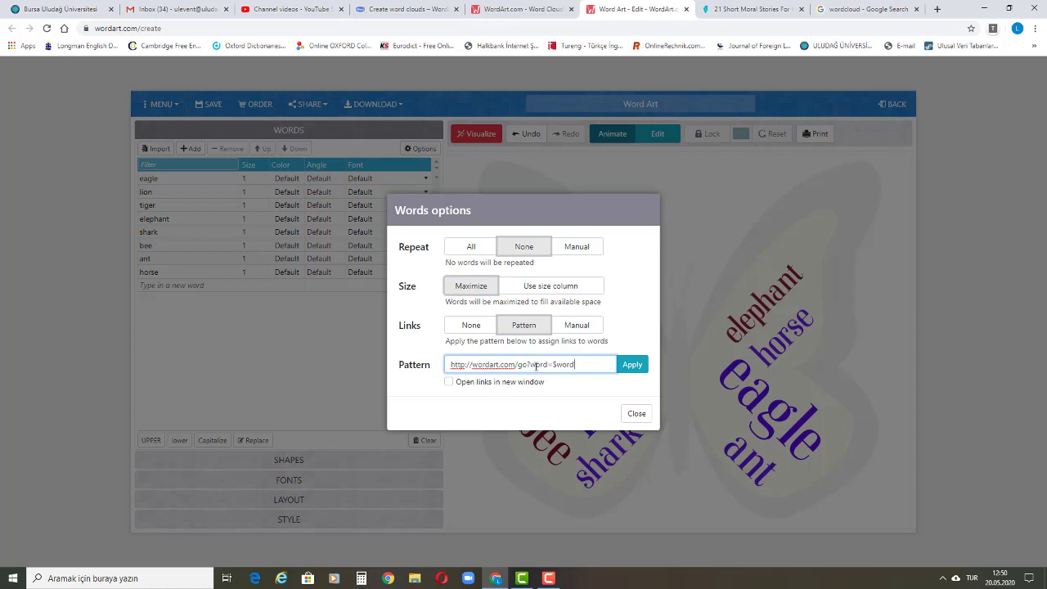
left_click(637, 413)
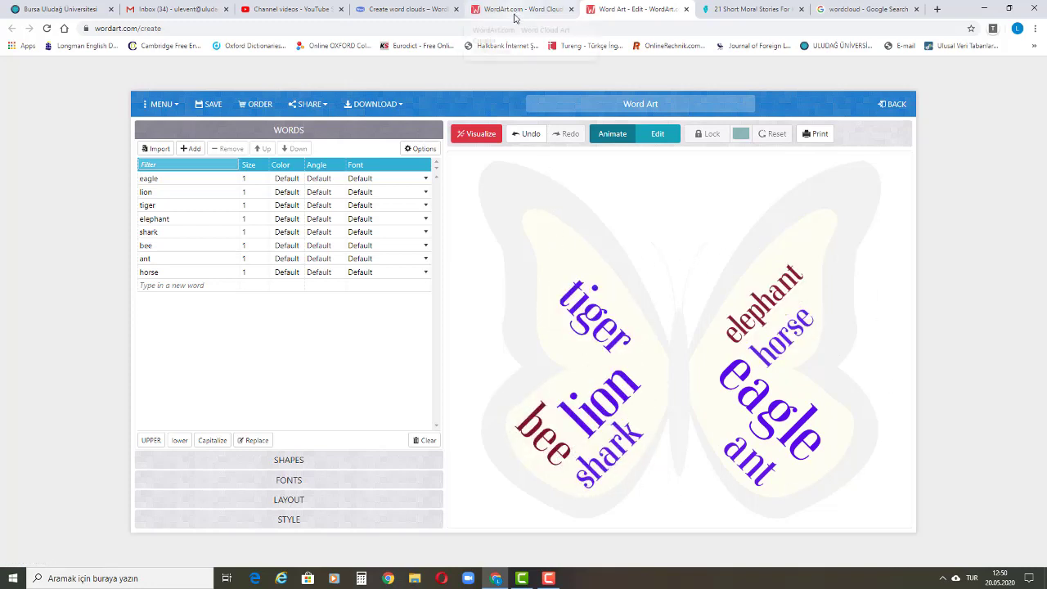
left_click(406, 9)
left_click(310, 382)
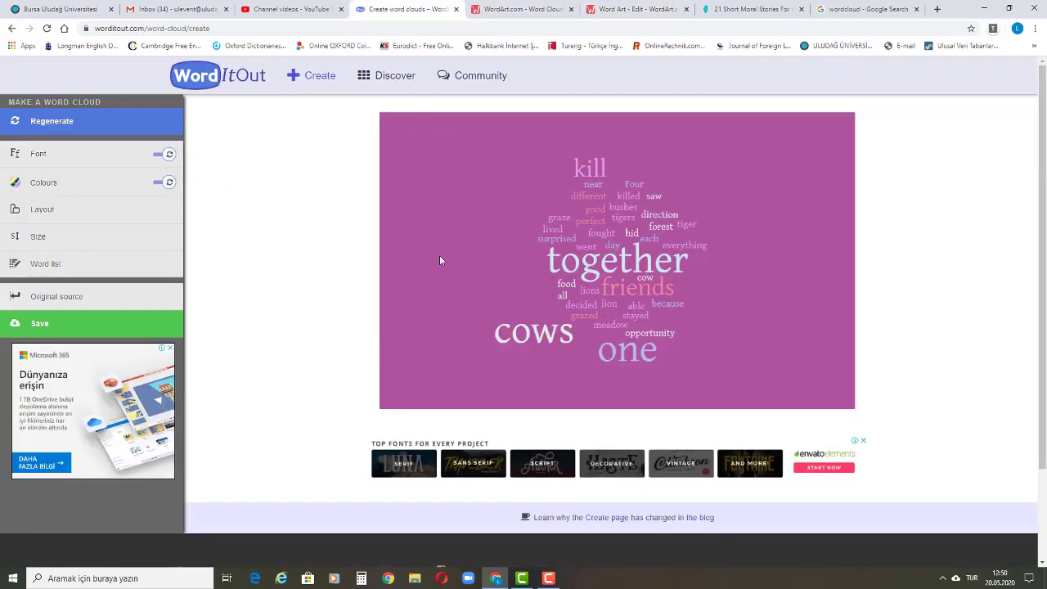
left_click(503, 11)
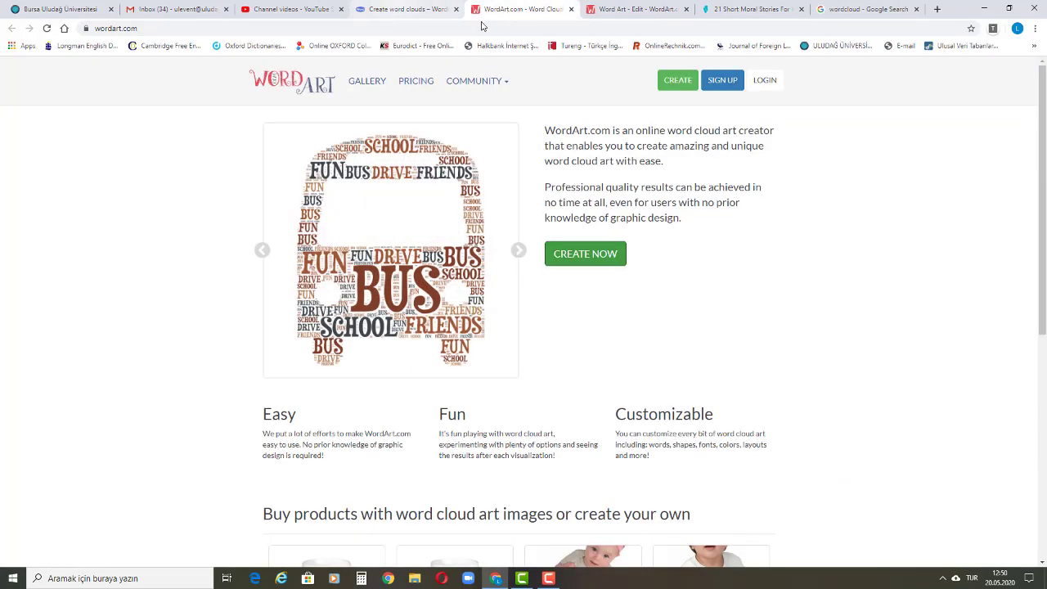
left_click(407, 9)
left_click(518, 11)
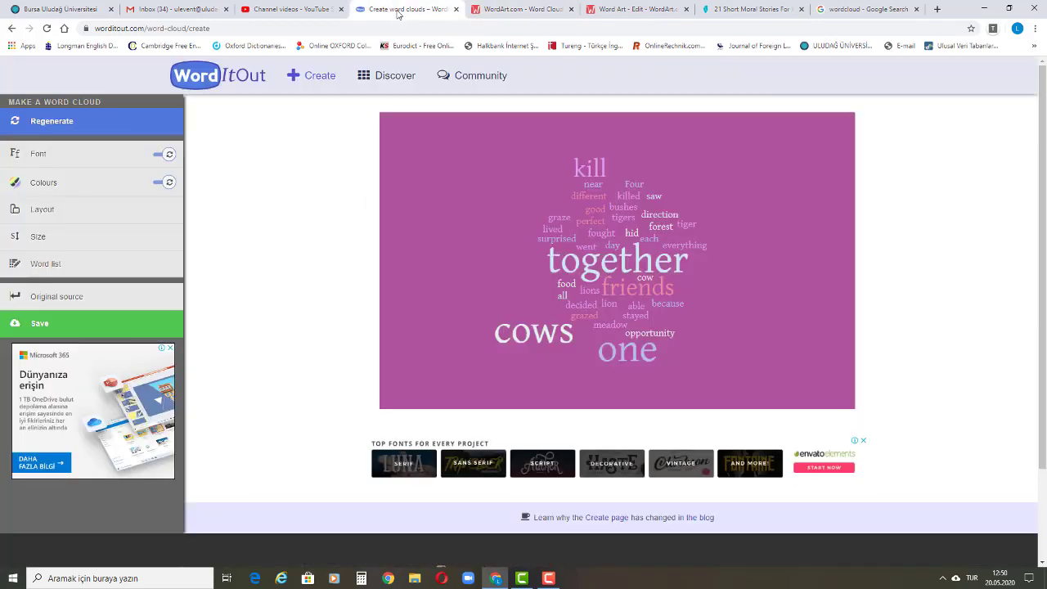
left_click(406, 9)
left_click(514, 11)
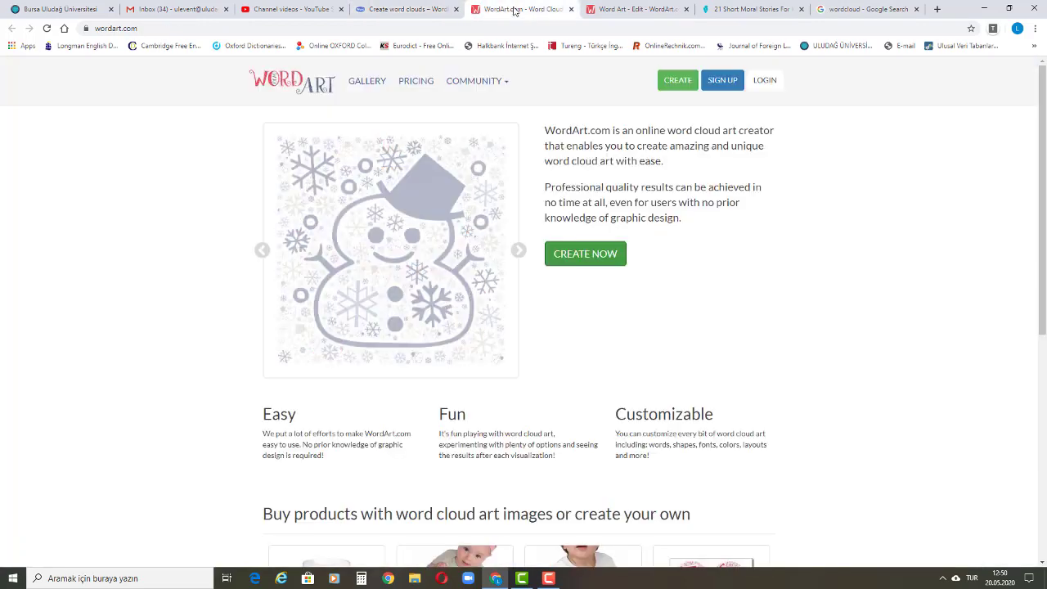
left_click(599, 11)
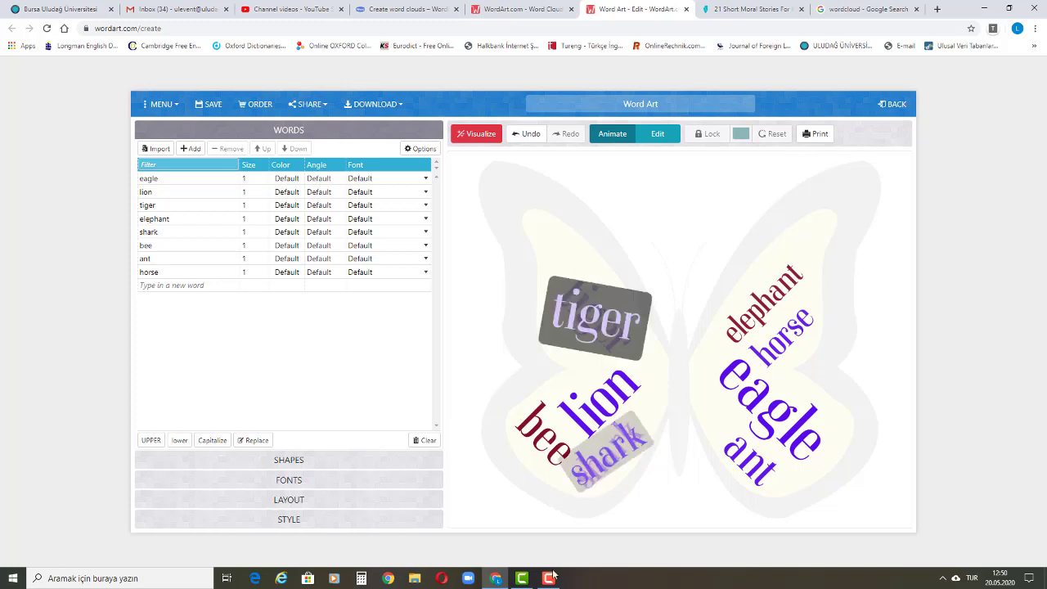
mouse_move(551, 587)
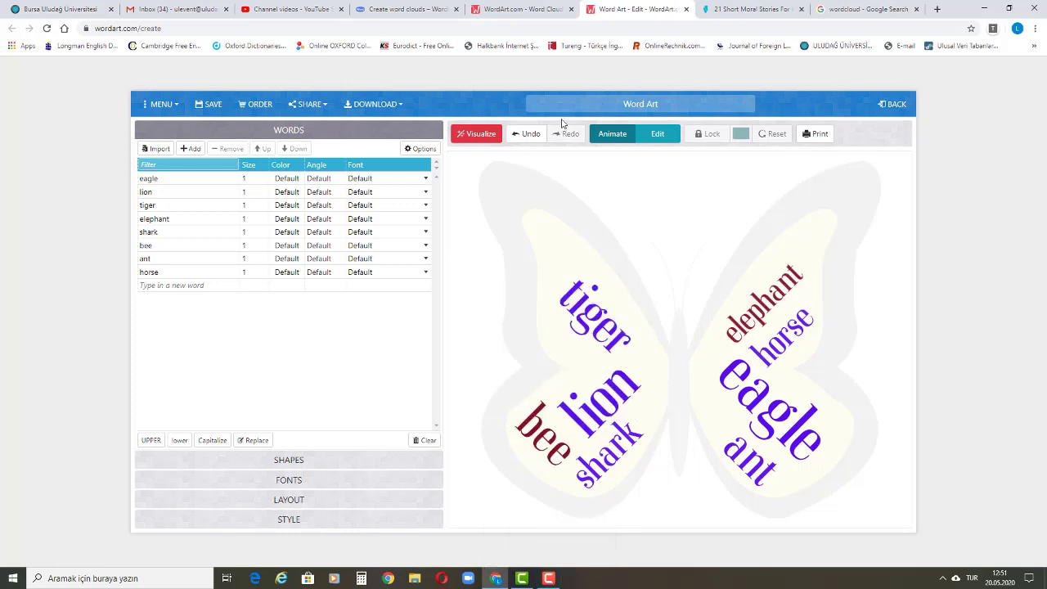
Step: Flip through the WordArt and WordItOut tabs, ending on the MomJunction '21 Short Moral Stories' page
left_click(532, 9)
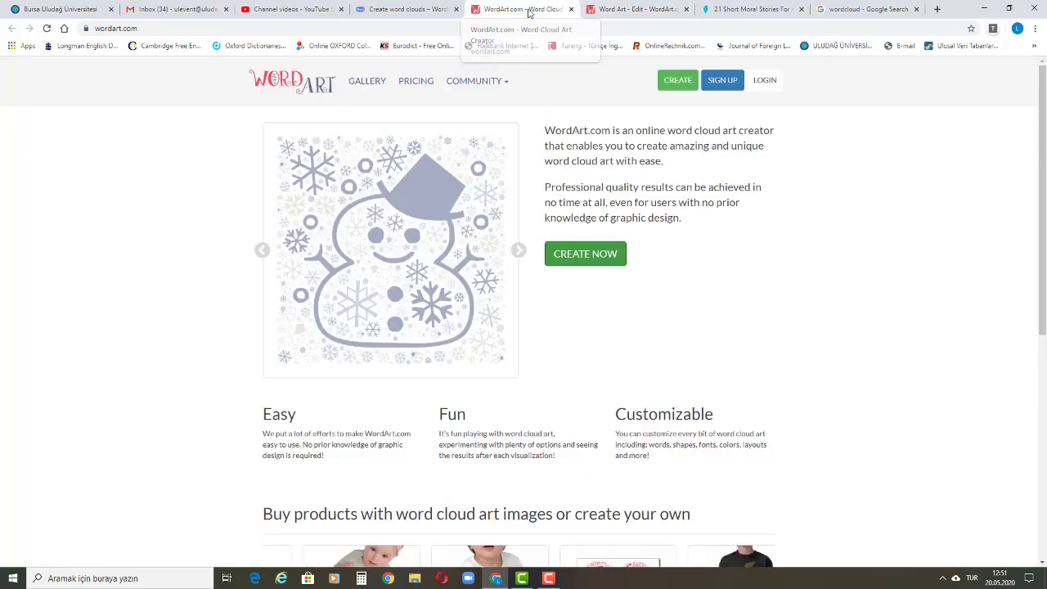
left_click(410, 10)
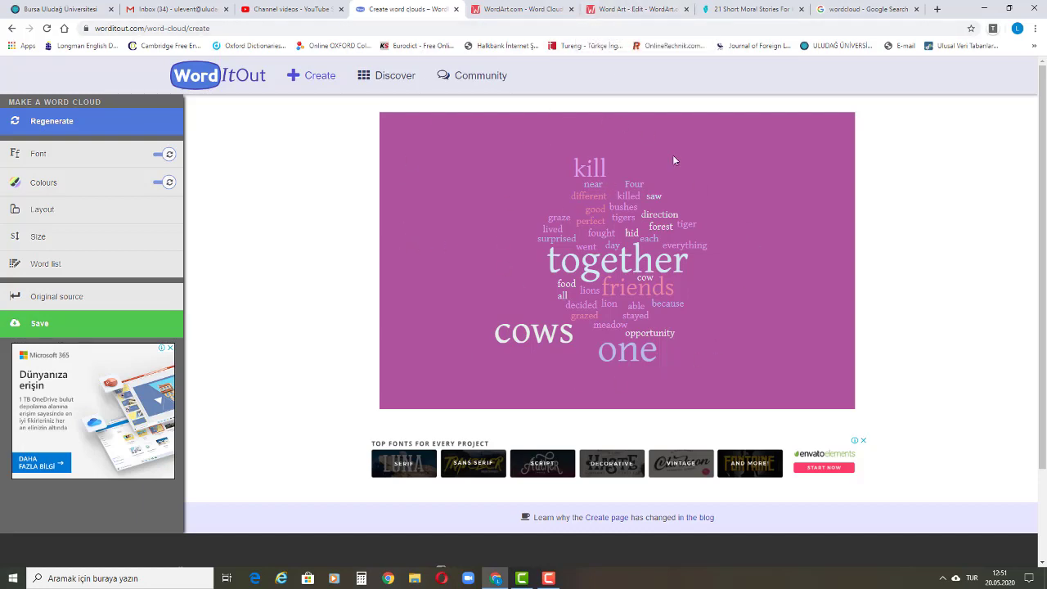
left_click(646, 10)
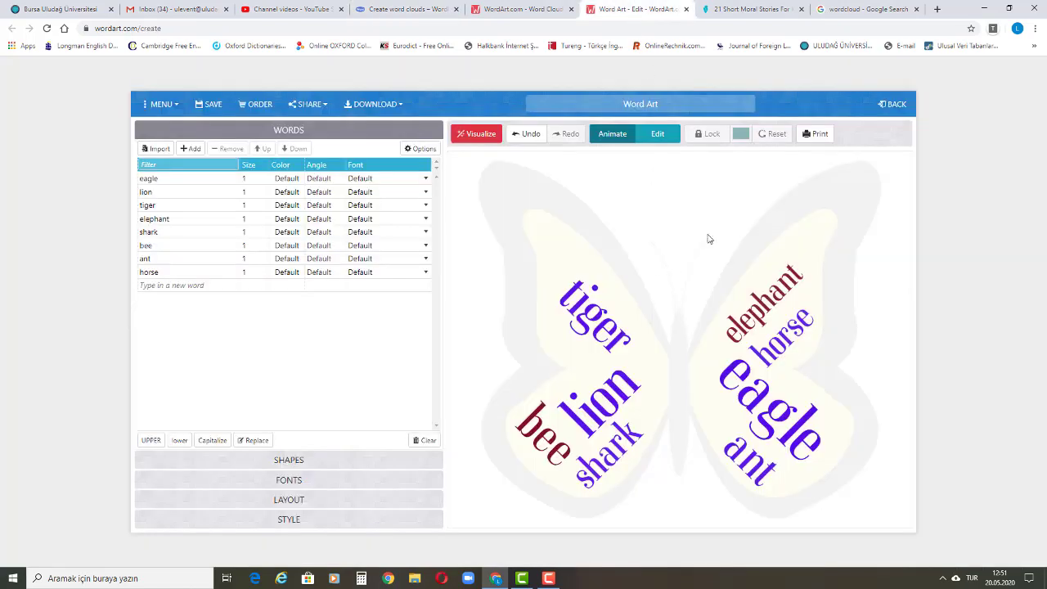
left_click(390, 9)
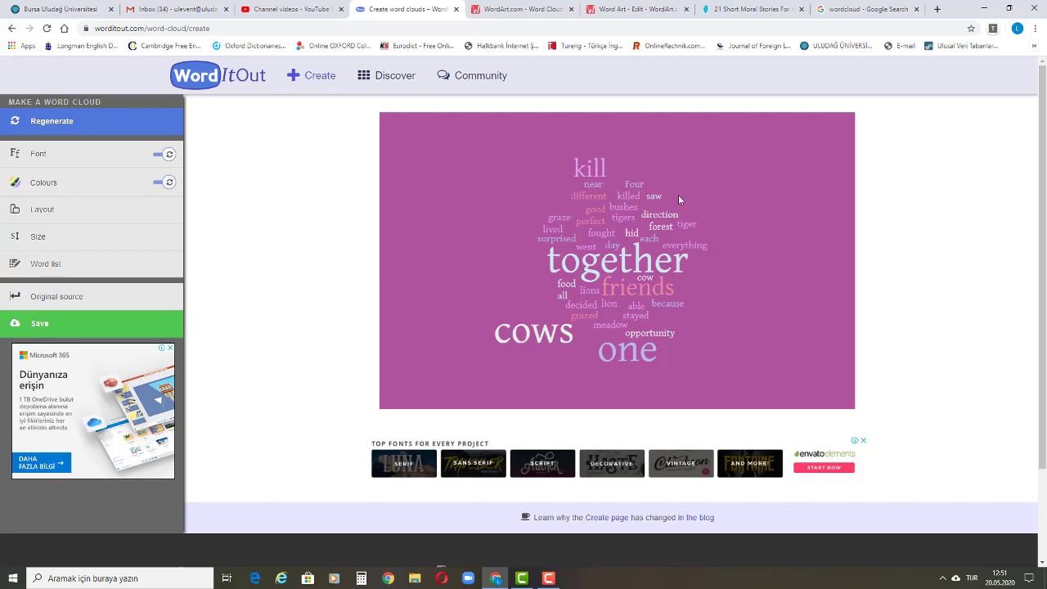
left_click(744, 9)
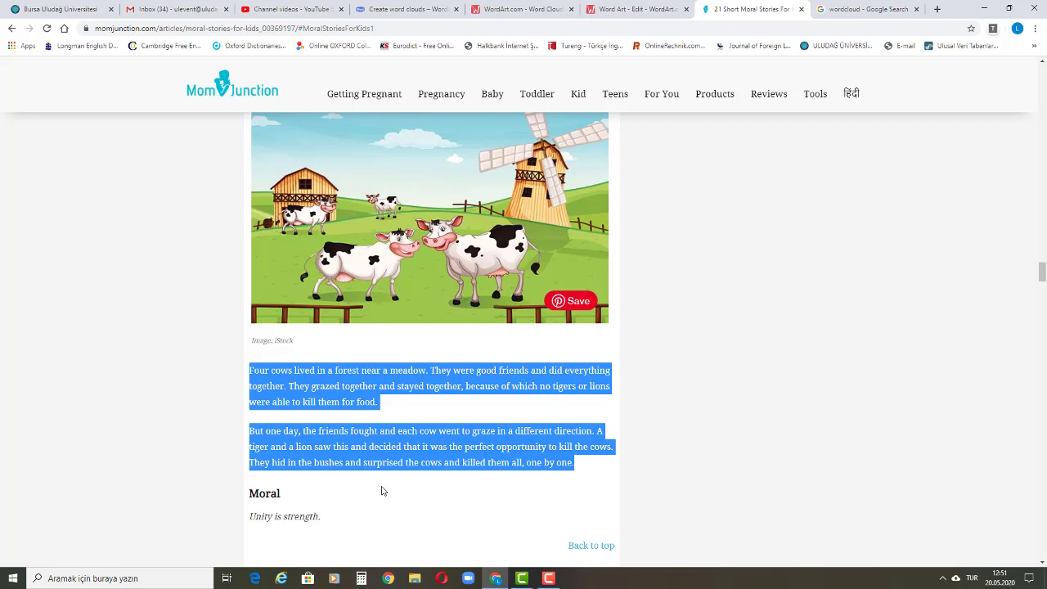
Step: Highlight the moral 'Unity is strength.', both story paragraphs, then the first, and go back to WordItOut
left_click_drag(329, 521, 268, 520)
left_click_drag(572, 461, 238, 379)
left_click_drag(377, 402, 235, 375)
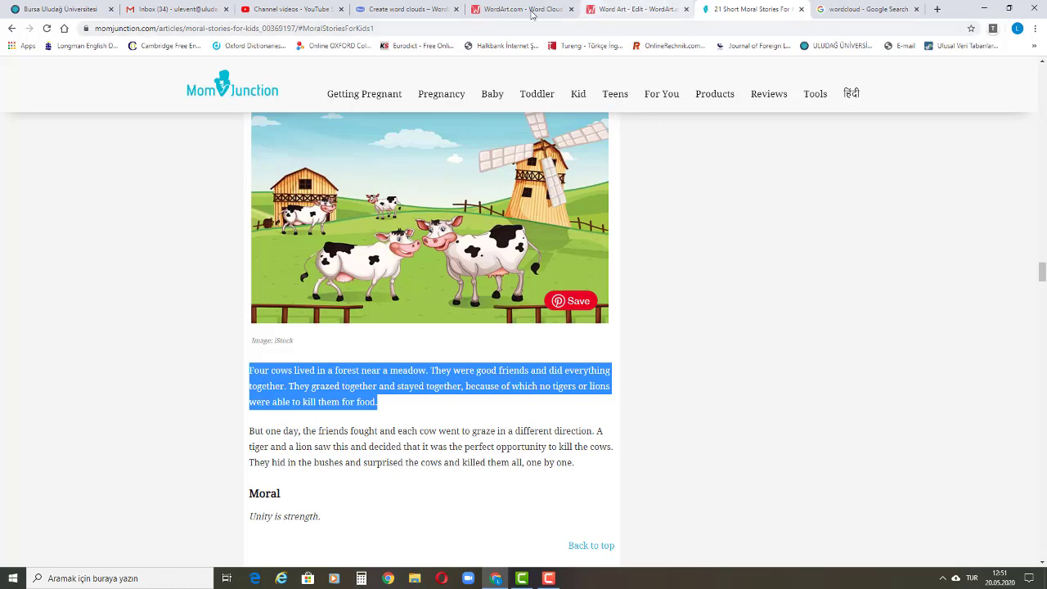
left_click(401, 12)
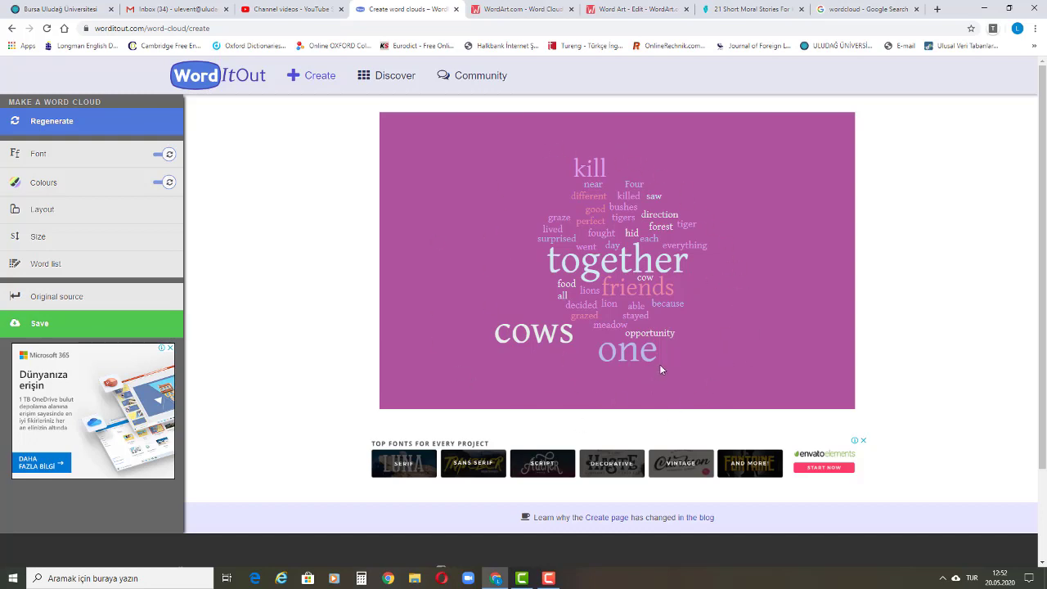
left_click(748, 10)
left_click(327, 526)
left_click_drag(328, 526, 250, 525)
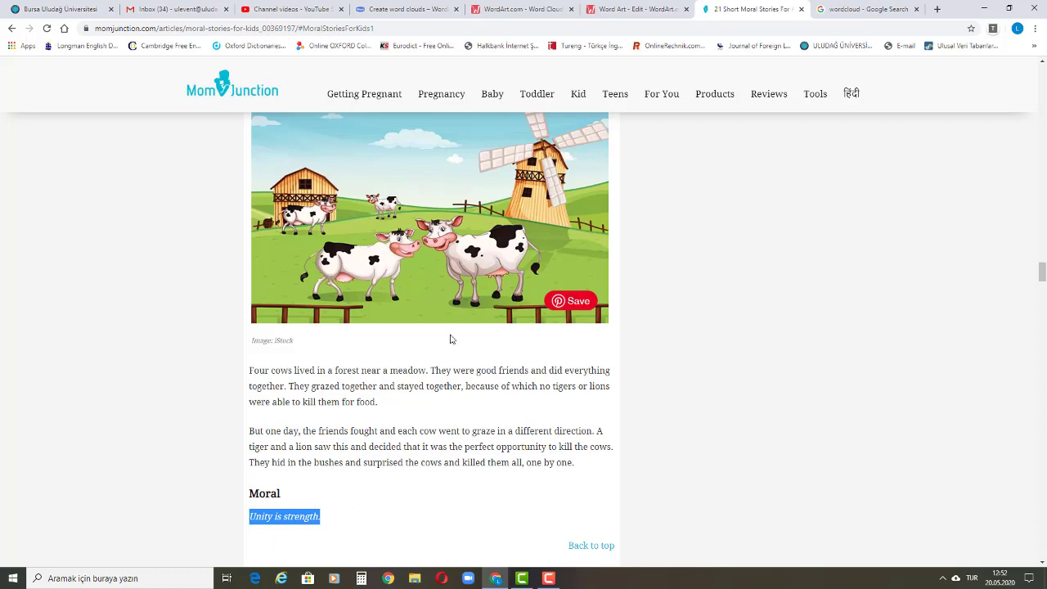
left_click(400, 14)
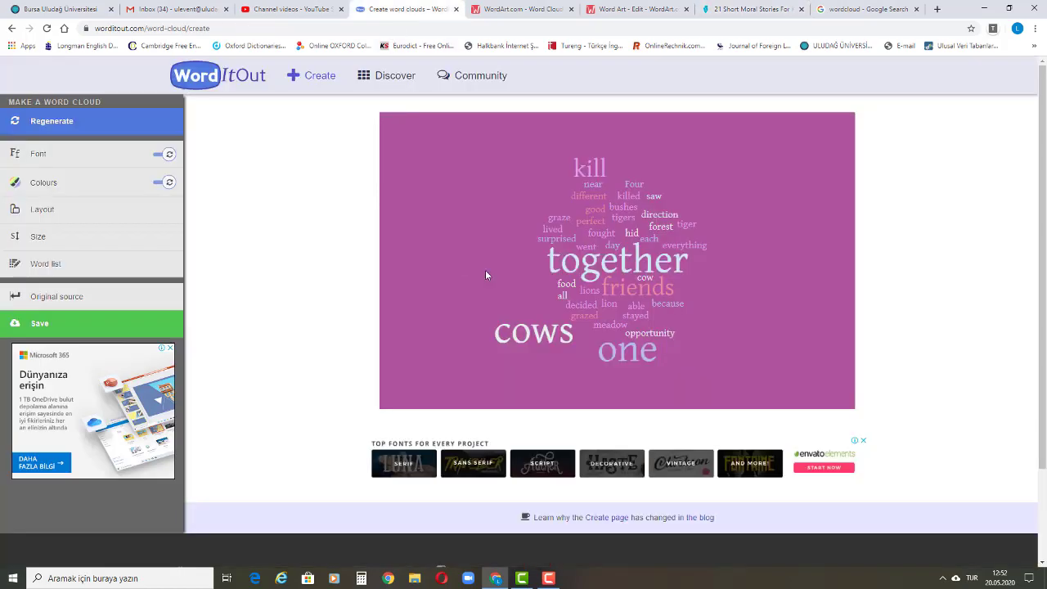
left_click(740, 9)
left_click(384, 405)
left_click_drag(384, 405, 238, 377)
left_click_drag(577, 469, 205, 444)
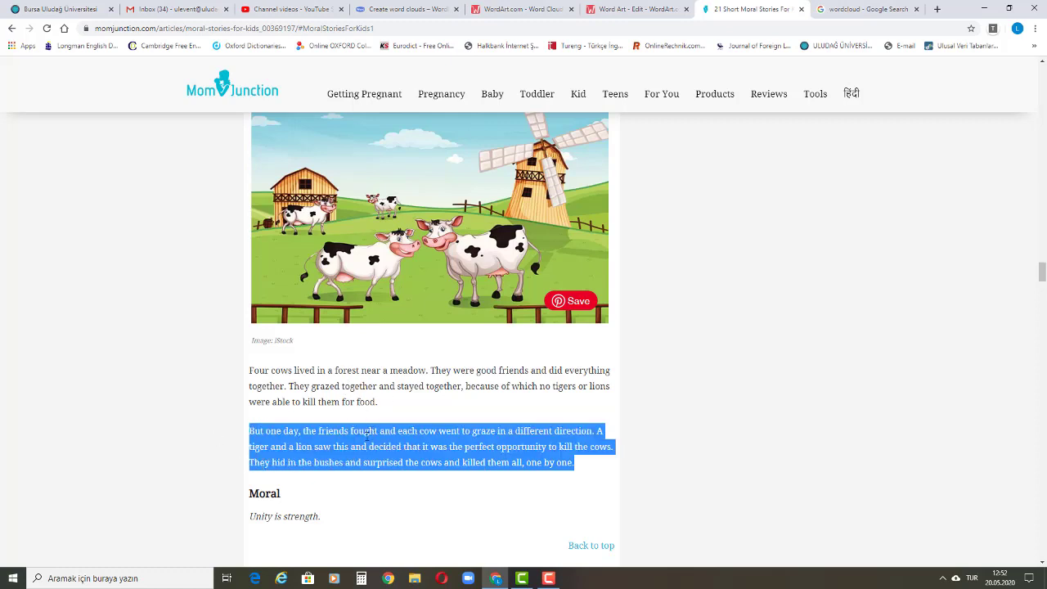
left_click_drag(408, 408, 238, 369)
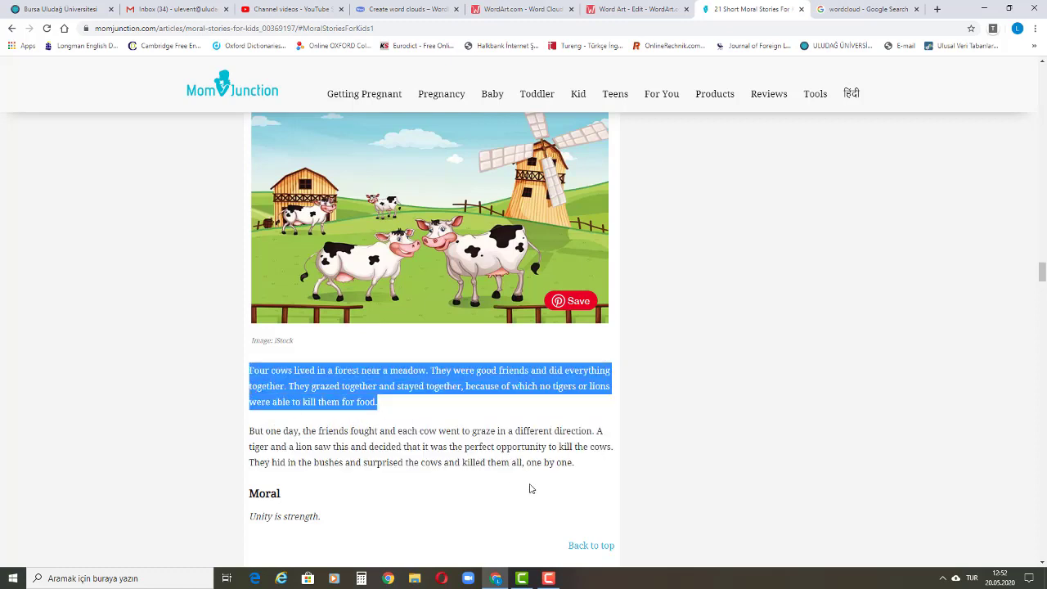
left_click_drag(580, 469, 211, 442)
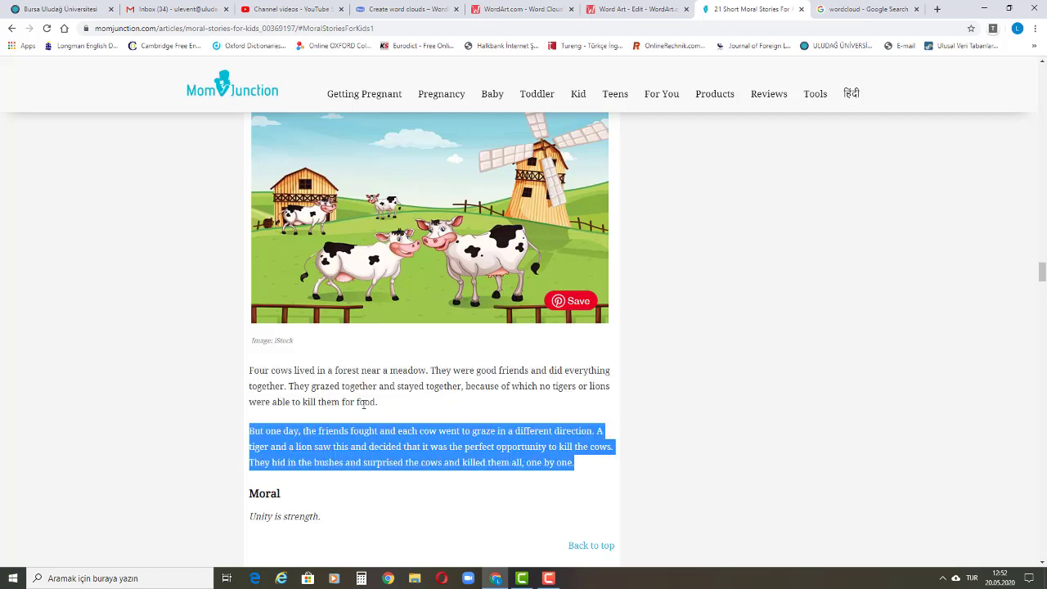
left_click(418, 15)
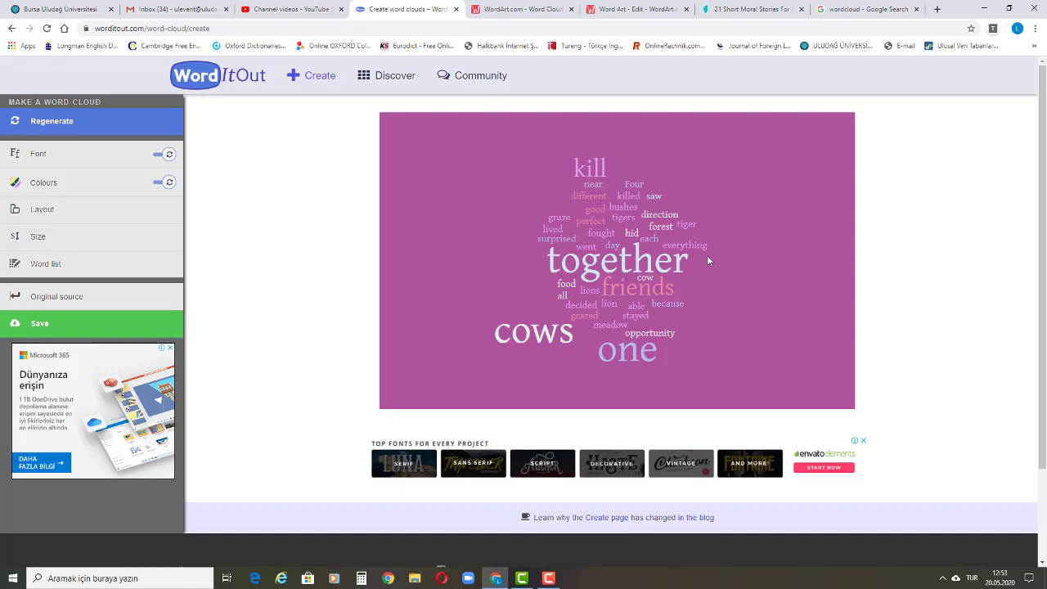
Step: Show the 'Word Art - Edit' tab with the purple and dark red butterfly cloud
left_click(647, 11)
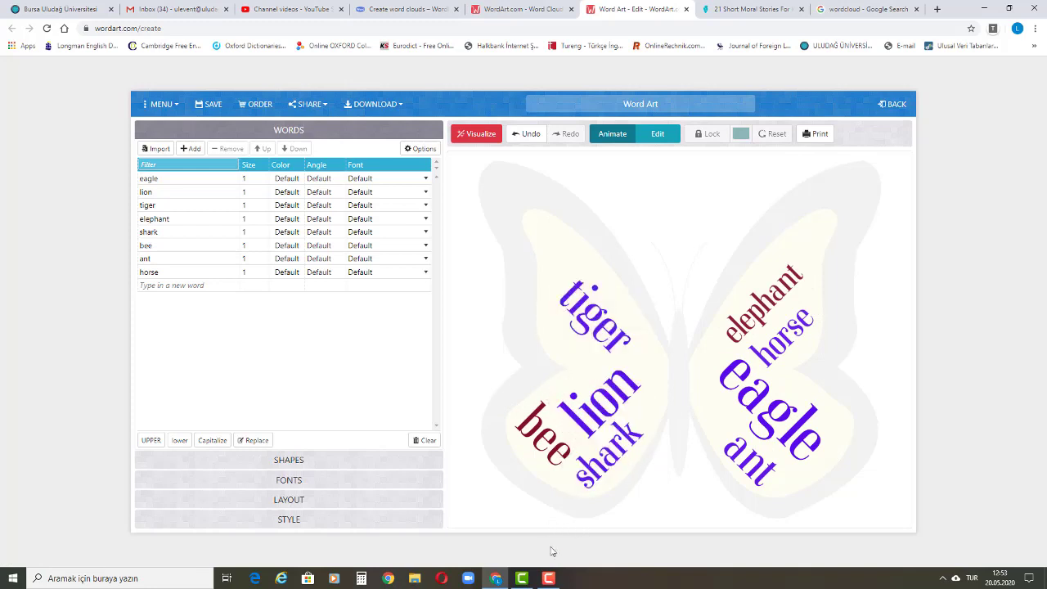
left_click(551, 579)
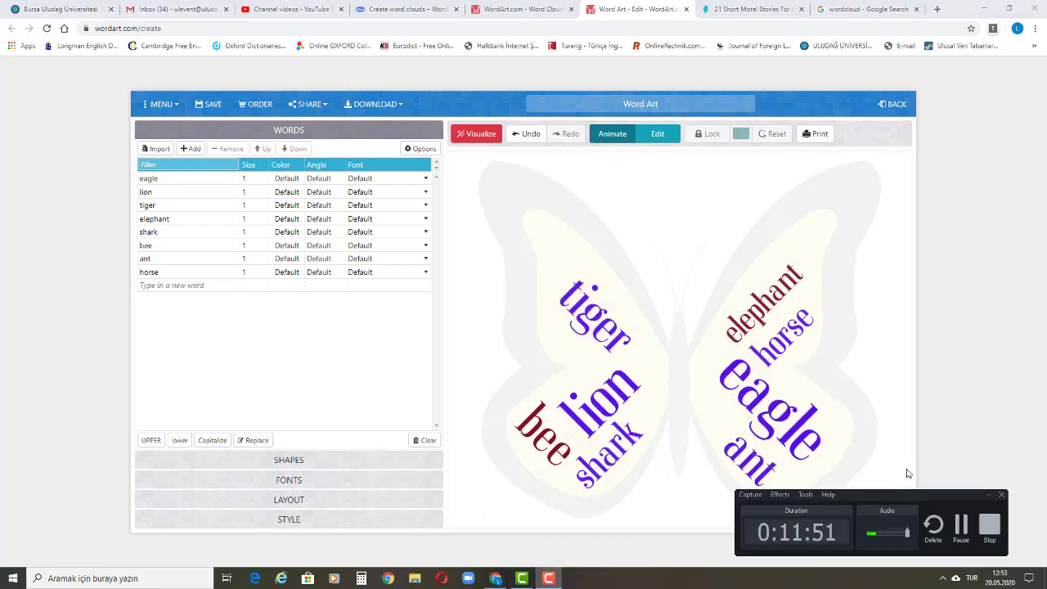